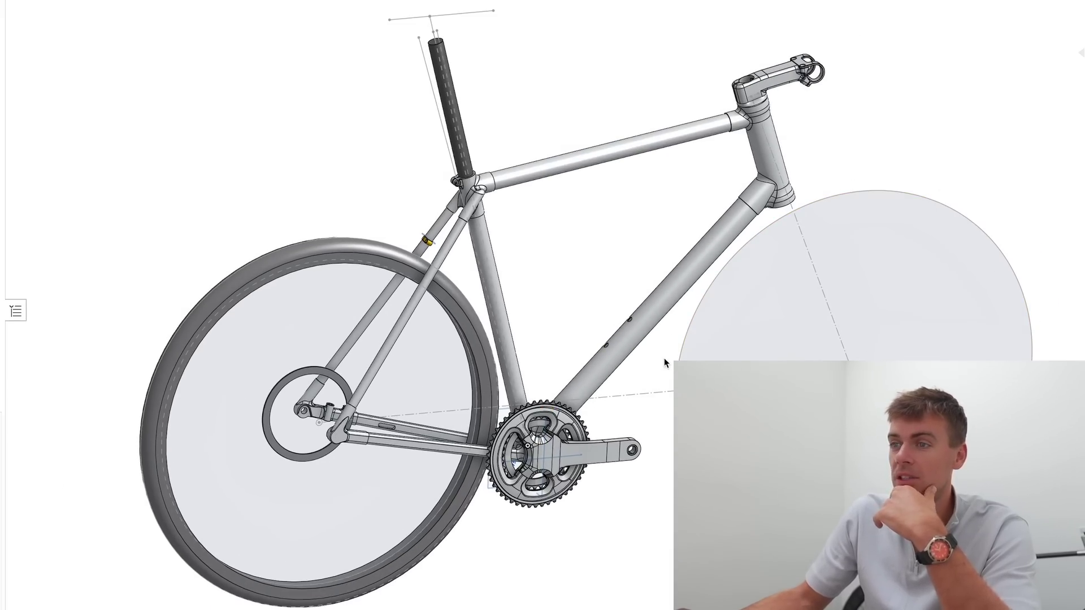
- Examine the crankset and bottom bracket area against the frame layout sketch, from the side and from above the seat cluster
scroll(653, 402, up, 10)
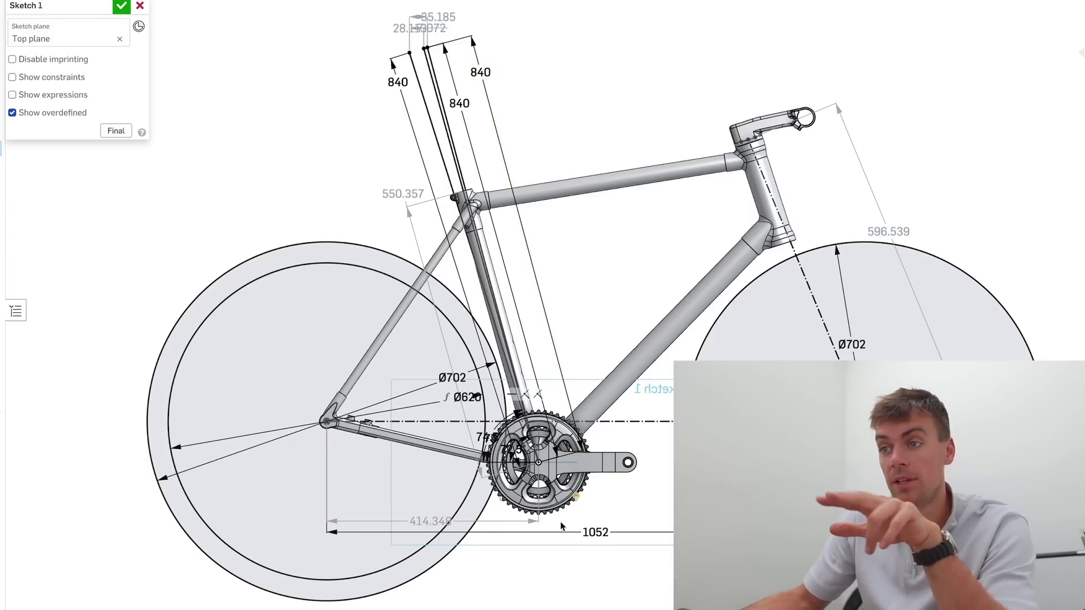
scroll(555, 513, up, 1)
scroll(543, 452, up, 6)
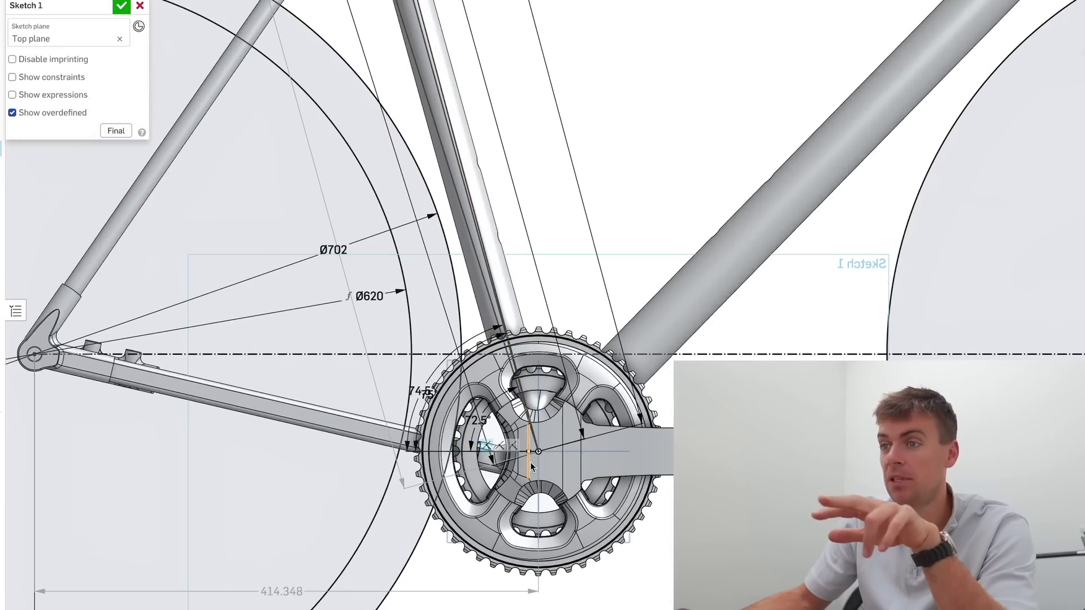
scroll(565, 422, down, 2)
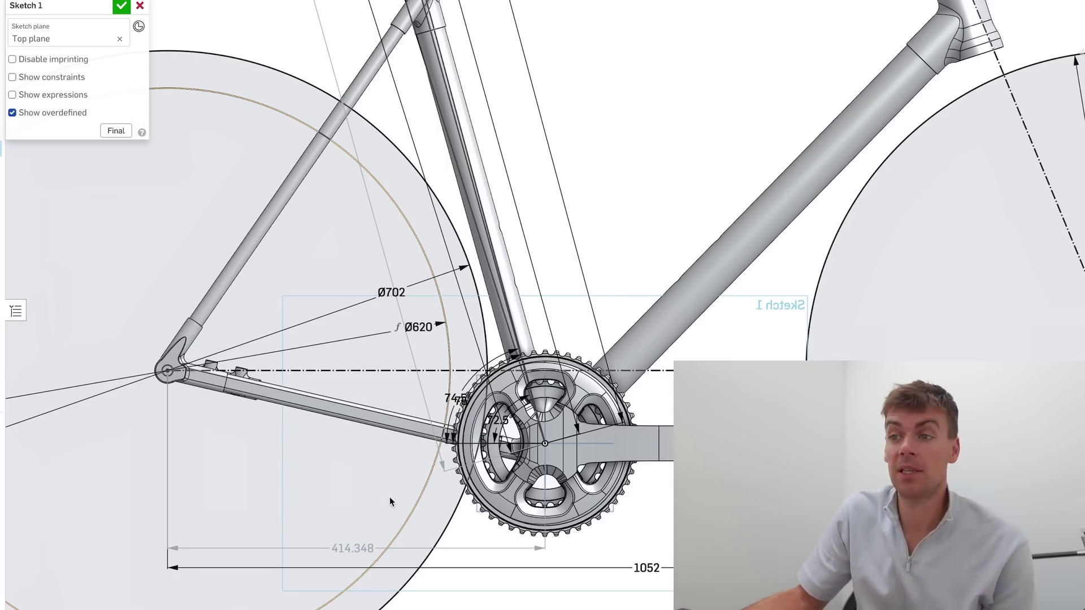
mouse_move(342, 345)
right_down()
mouse_move(377, 392)
mouse_move(496, 375)
mouse_move(473, 427)
right_up()
scroll(495, 373, up, 1)
scroll(470, 434, up, 5)
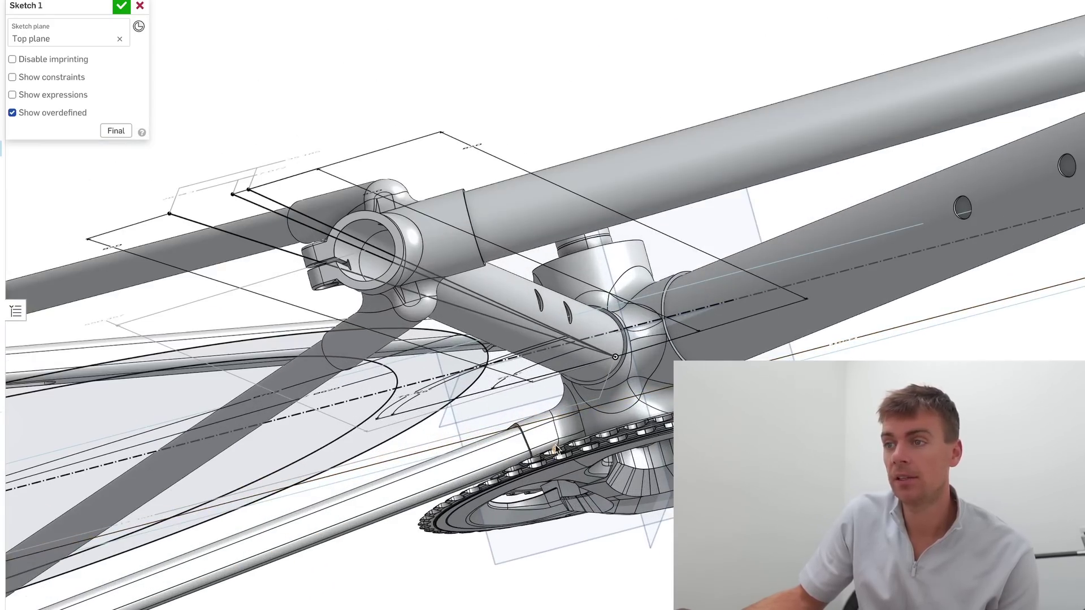
scroll(551, 446, up, 3)
mouse_move(524, 453)
right_down()
mouse_move(526, 463)
mouse_move(532, 368)
right_up()
key(n)
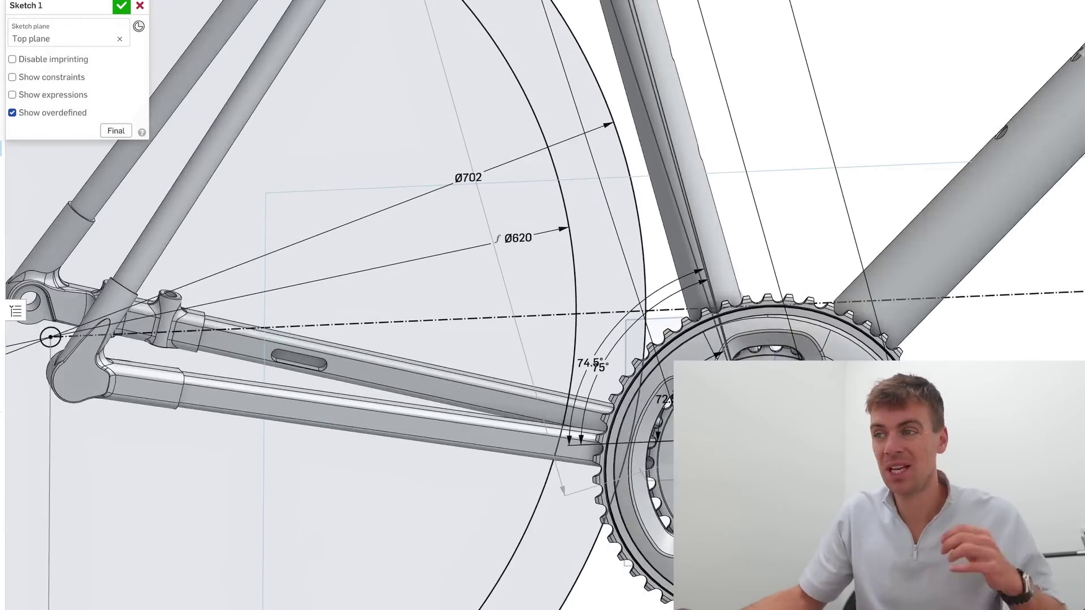
- Examine the gap between the drive-side chainstay and the chainrings, looking down along the seat tube
mouse_move(531, 367)
right_down()
mouse_move(550, 369)
mouse_move(564, 514)
mouse_move(537, 508)
mouse_move(529, 402)
mouse_move(536, 498)
right_up()
scroll(630, 327, up, 6)
mouse_move(630, 327)
right_down()
mouse_move(624, 367)
mouse_move(671, 428)
right_up()
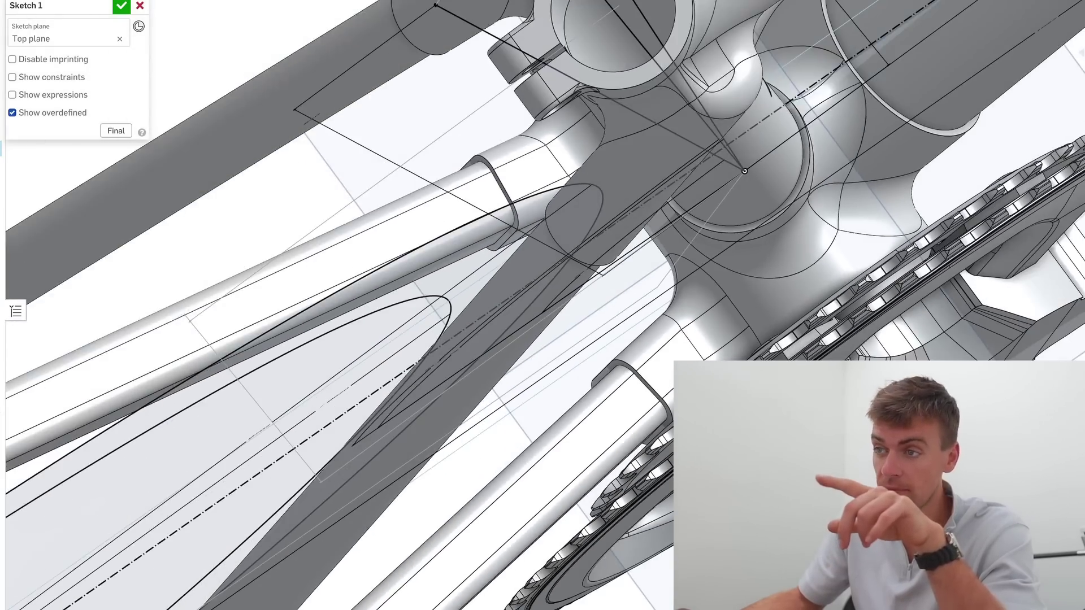
scroll(712, 381, down, 2)
mouse_move(735, 294)
right_down()
mouse_move(718, 339)
mouse_move(678, 384)
mouse_move(712, 381)
right_up()
scroll(712, 382, up, 4)
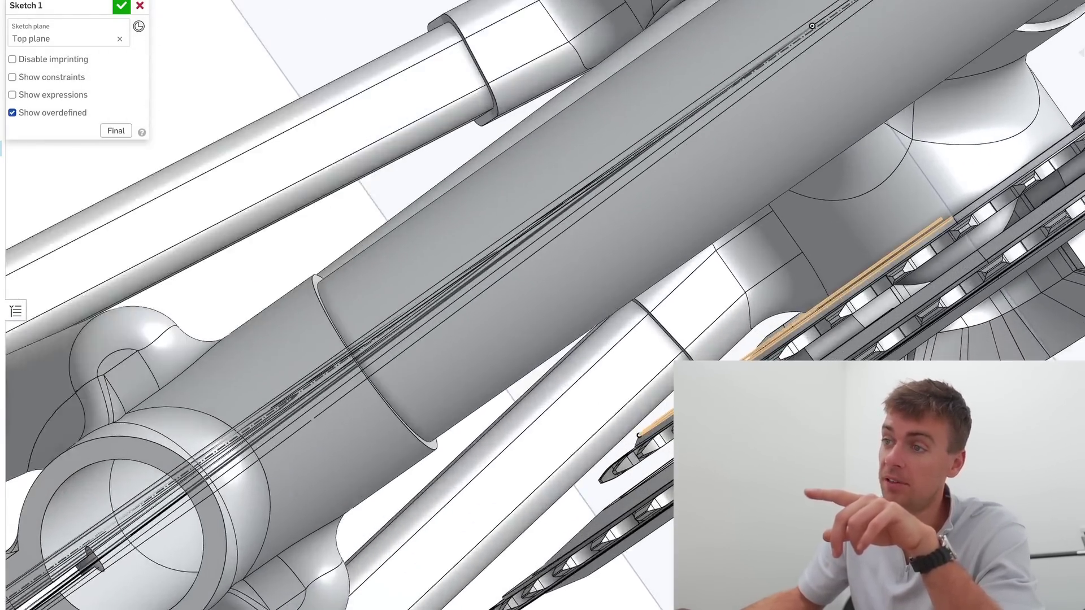
scroll(710, 387, up, 3)
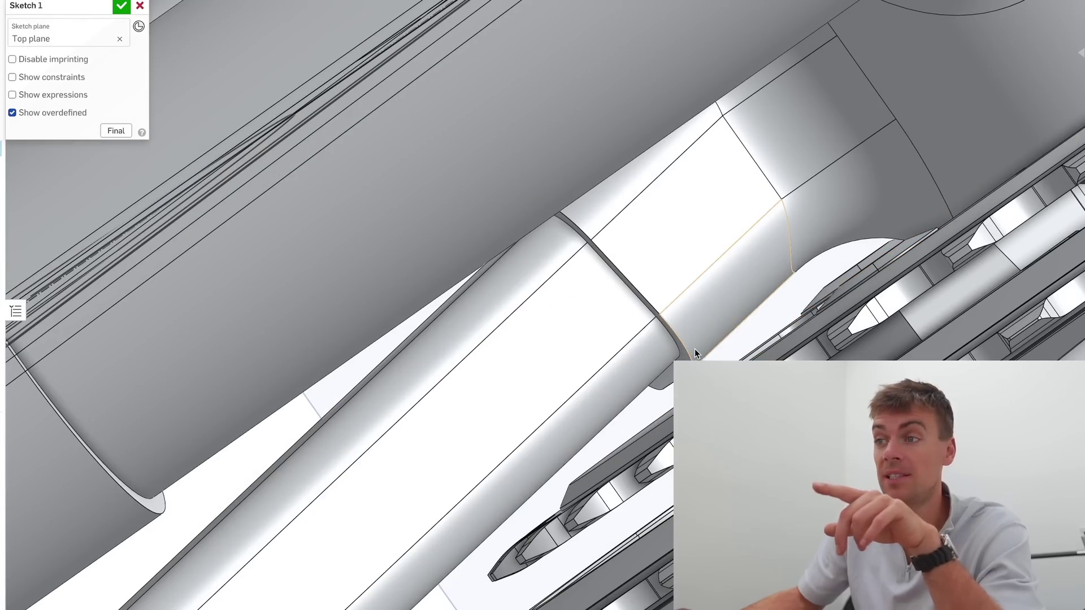
mouse_move(701, 373)
right_down()
mouse_move(735, 424)
mouse_move(712, 390)
right_up()
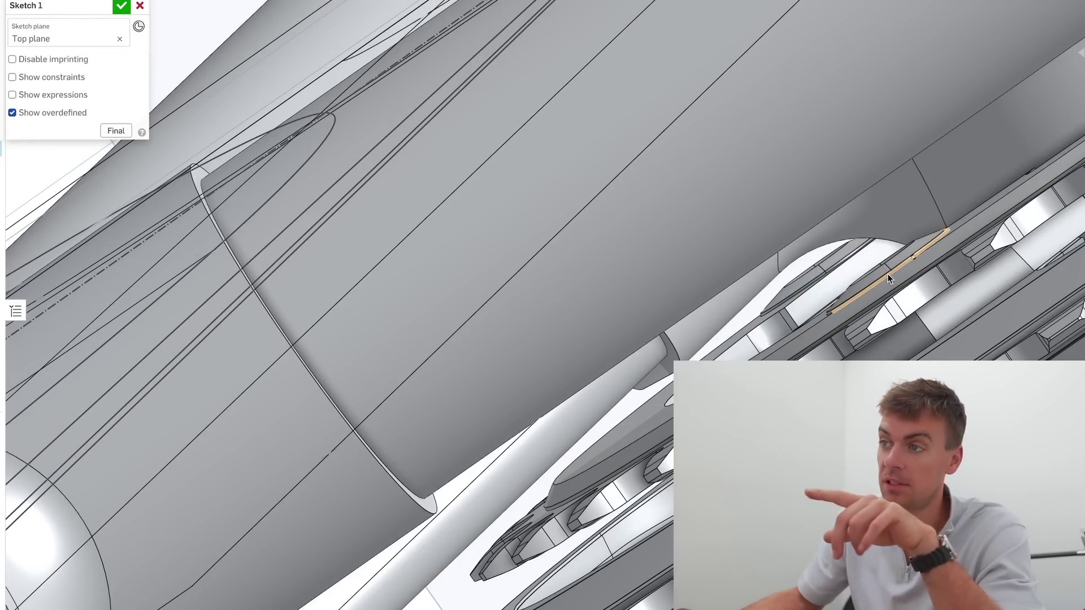
- Inspect the drive-side chainstay close up where it runs past the chainring teeth and joins the bottom bracket
scroll(836, 334, down, 5)
mouse_move(857, 323)
right_down()
mouse_move(876, 359)
mouse_move(817, 290)
right_up()
scroll(842, 355, up, 3)
scroll(842, 354, up, 3)
mouse_move(843, 354)
right_down()
mouse_move(887, 407)
mouse_move(848, 322)
mouse_move(870, 260)
mouse_move(609, 527)
right_up()
scroll(609, 527, down, 3)
middle_drag(609, 527, 668, 382)
scroll(668, 382, down, 1)
right_drag(668, 382, 600, 465)
scroll(643, 438, up, 4)
scroll(571, 452, up, 4)
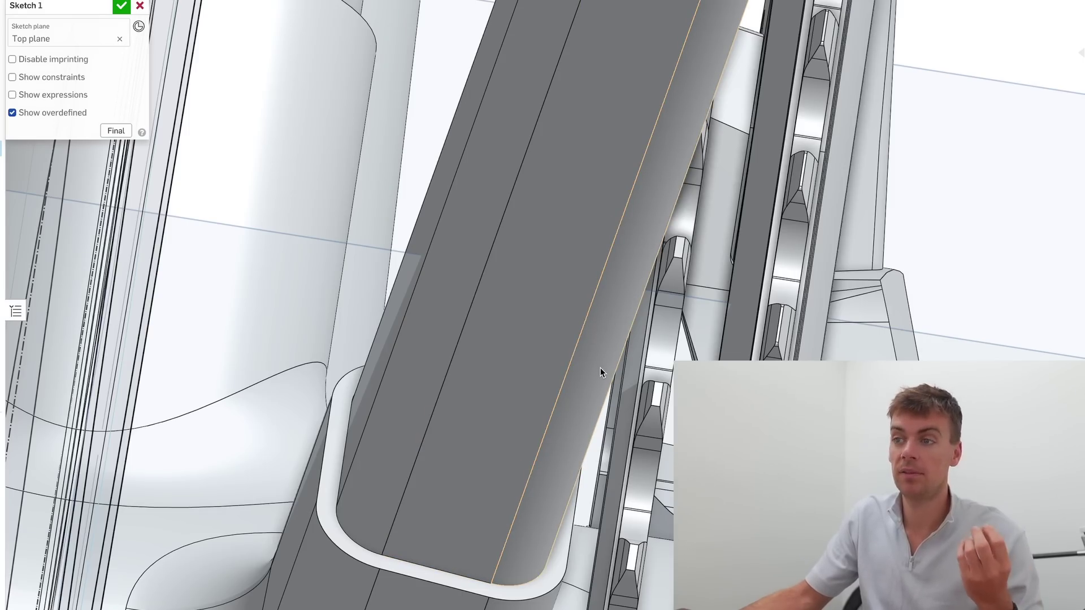
scroll(589, 307, up, 2)
scroll(593, 310, down, 10)
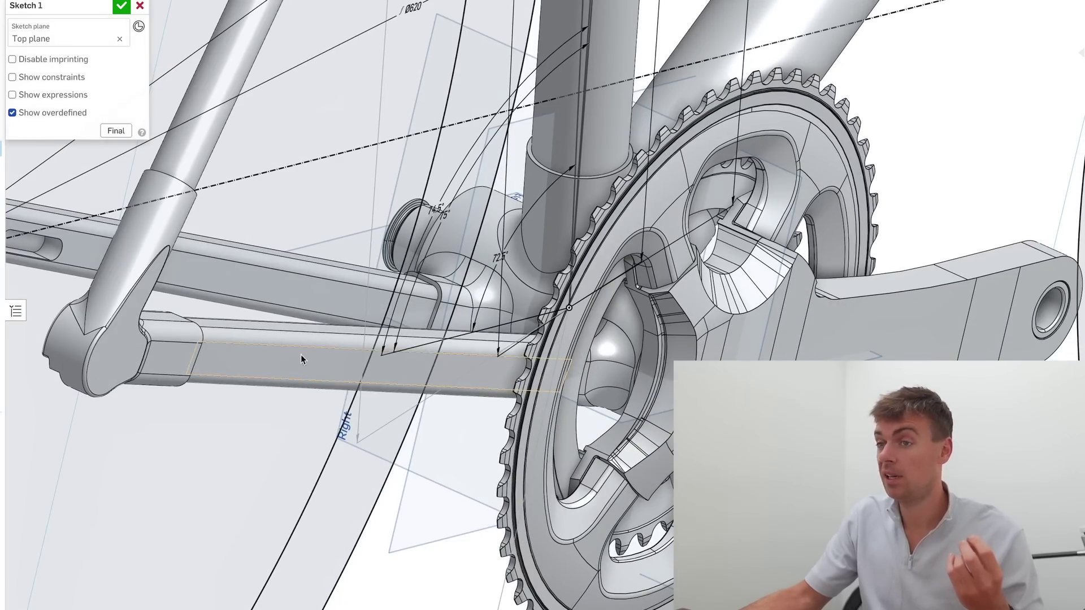
- Examine both chainstays from dropout to bottom bracket in relation to the rear wheel circles and the chainrings
scroll(396, 373, up, 2)
right_drag(408, 377, 249, 341)
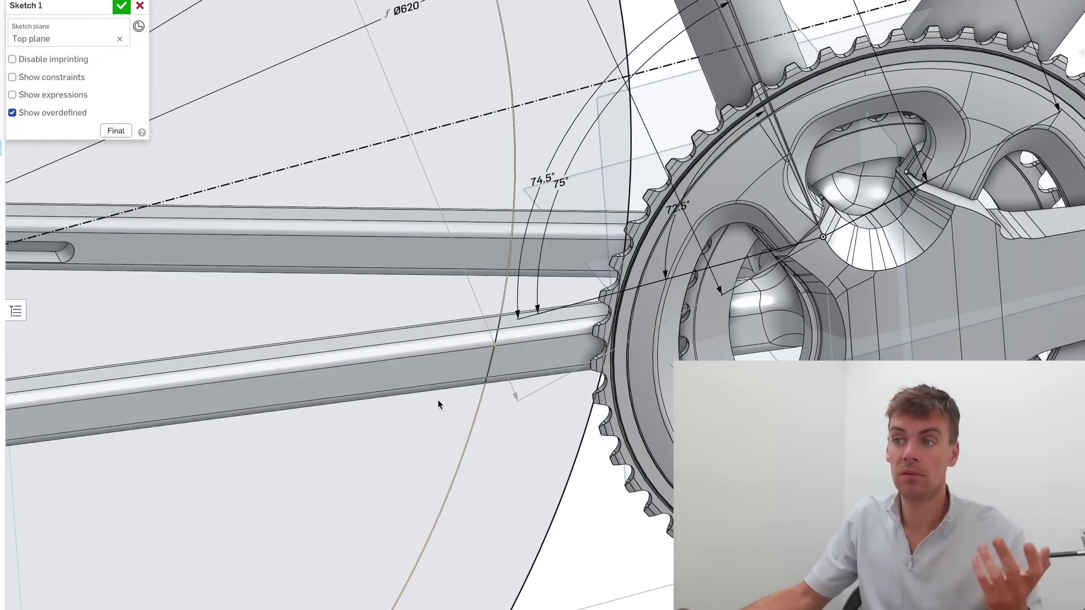
scroll(438, 399, down, 1)
scroll(441, 399, down, 1)
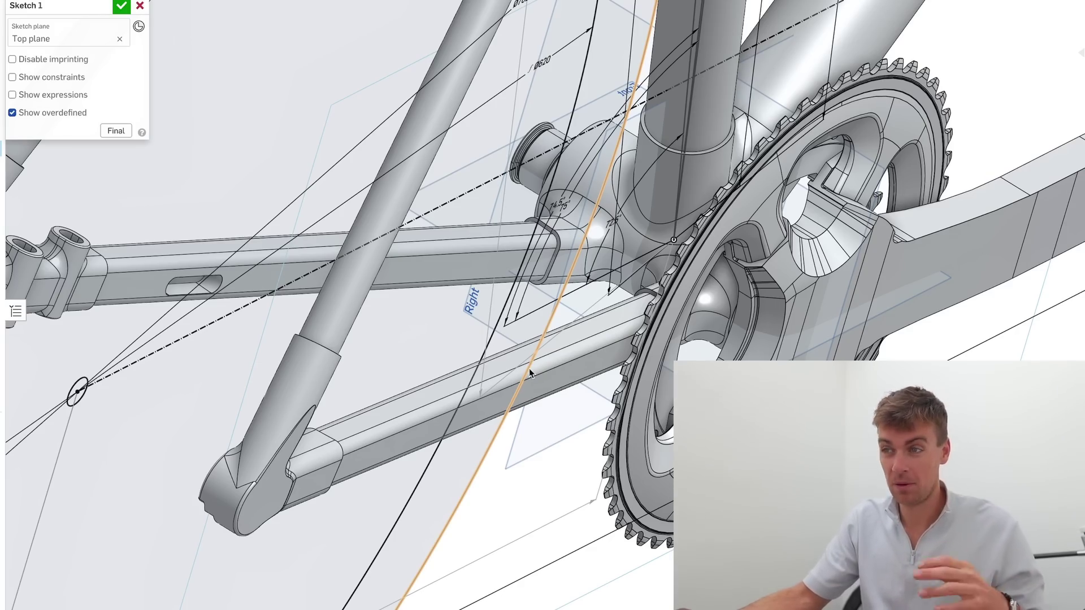
scroll(528, 372, down, 2)
scroll(529, 372, up, 4)
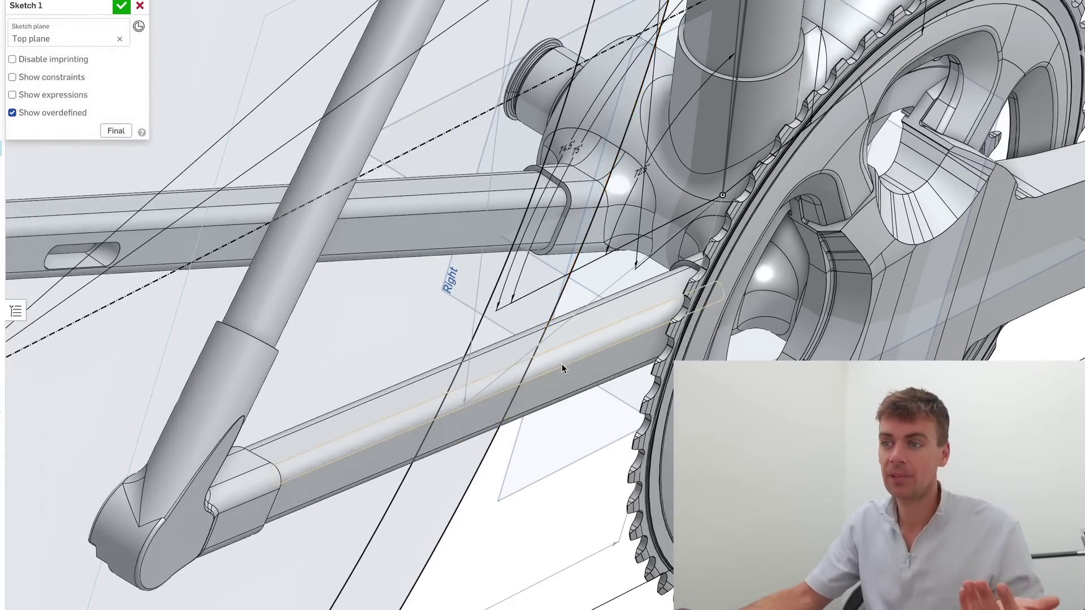
right_drag(572, 366, 576, 381)
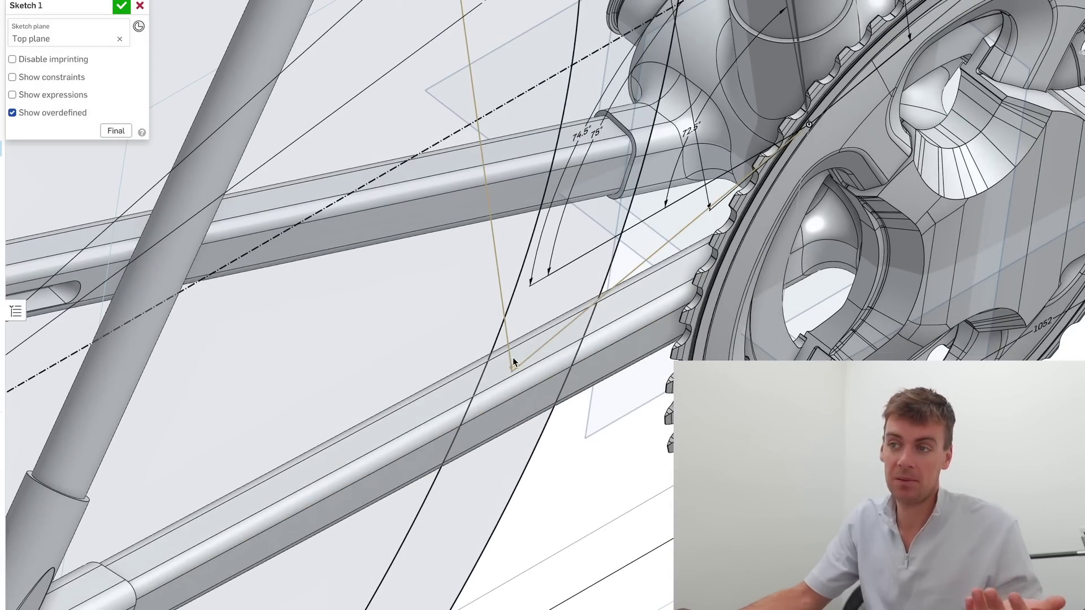
scroll(492, 380, down, 2)
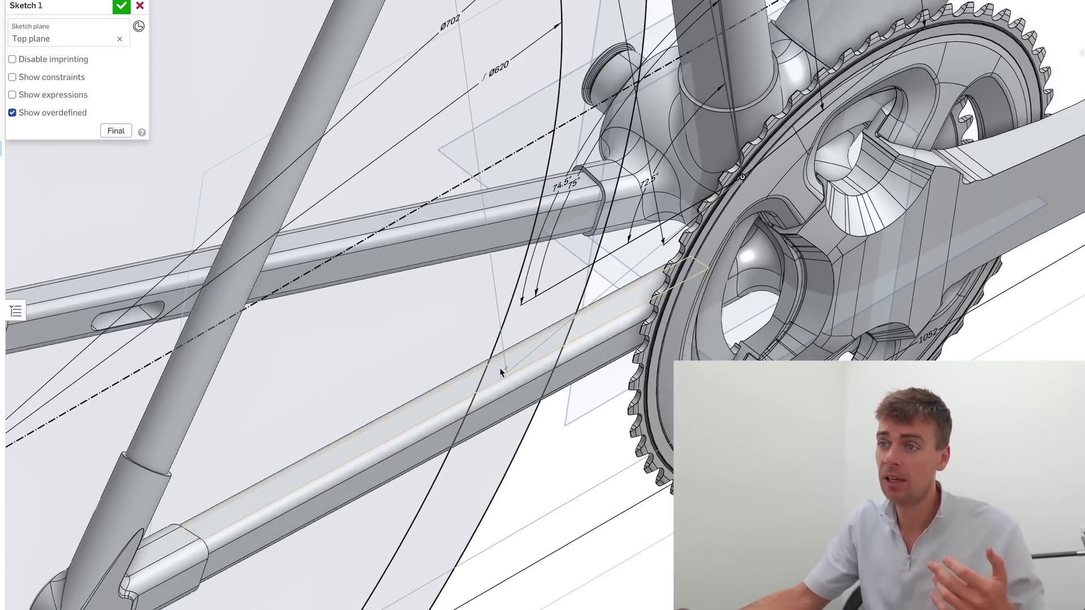
scroll(547, 401, down, 2)
scroll(543, 401, up, 3)
right_drag(543, 400, 567, 425)
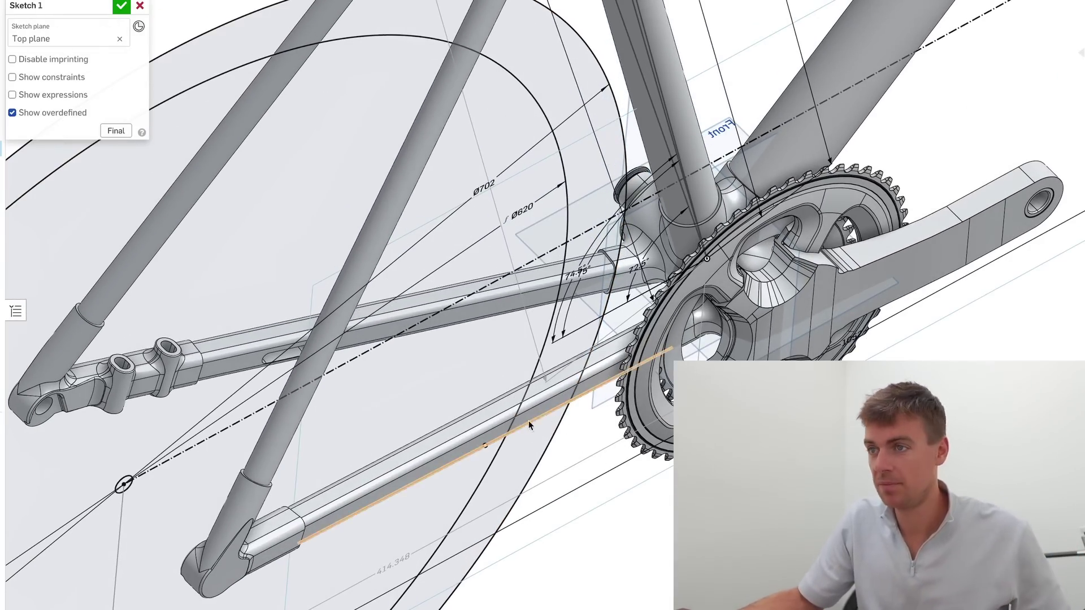
scroll(534, 438, down, 3)
mouse_move(533, 438)
right_down()
mouse_move(568, 430)
mouse_move(526, 425)
mouse_move(572, 363)
mouse_move(558, 325)
right_up()
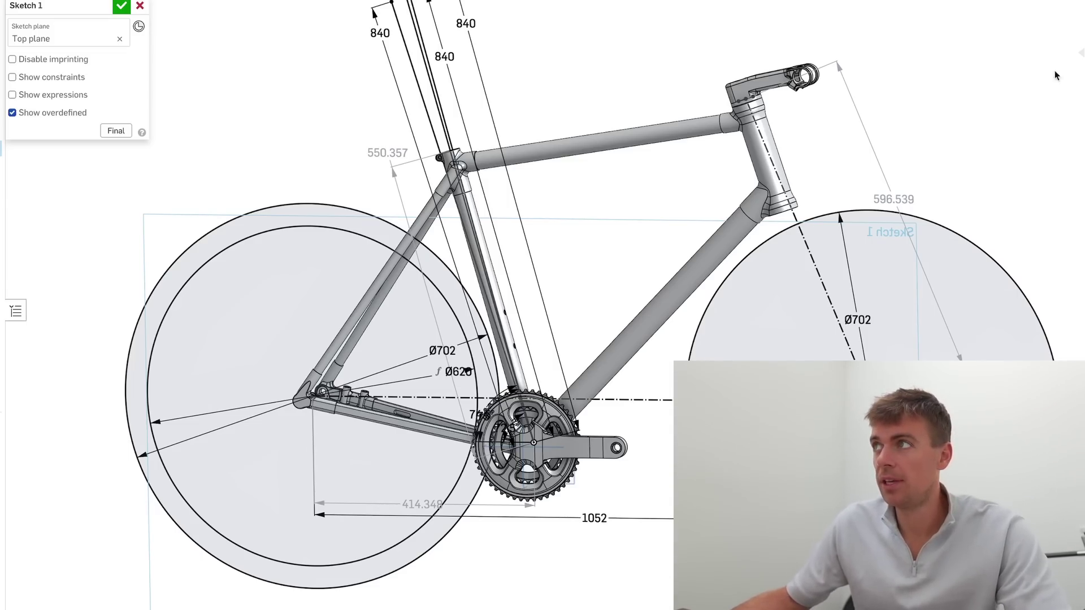
- View the sketch plane square-on and compare the seat tube angle dimensions around the bottom bracket
key(n)
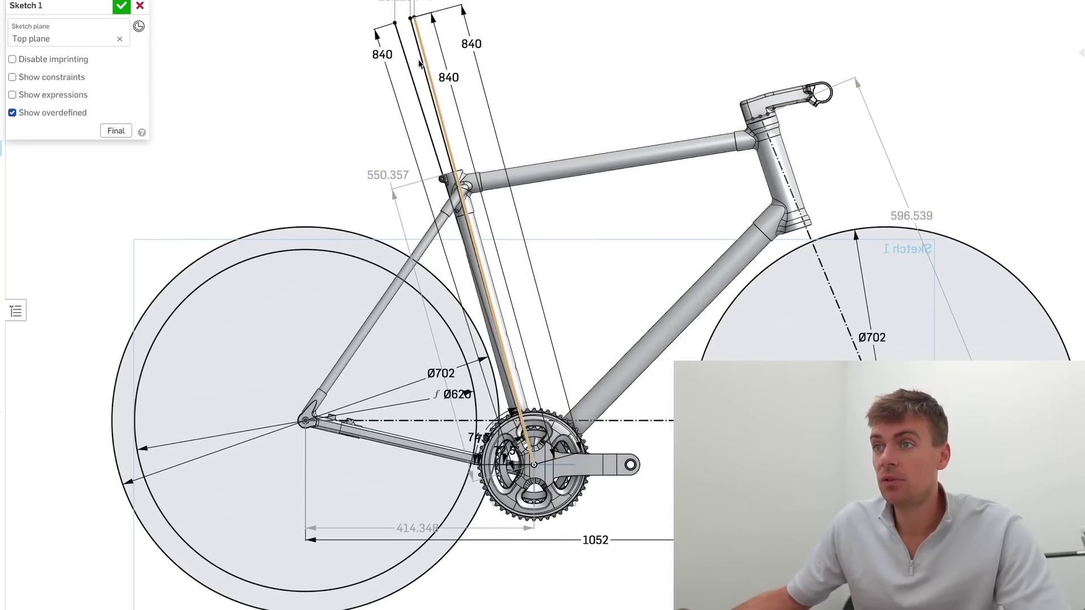
scroll(463, 90, up, 3)
scroll(464, 91, down, 5)
scroll(458, 90, down, 4)
scroll(473, 282, up, 5)
scroll(395, 311, up, 3)
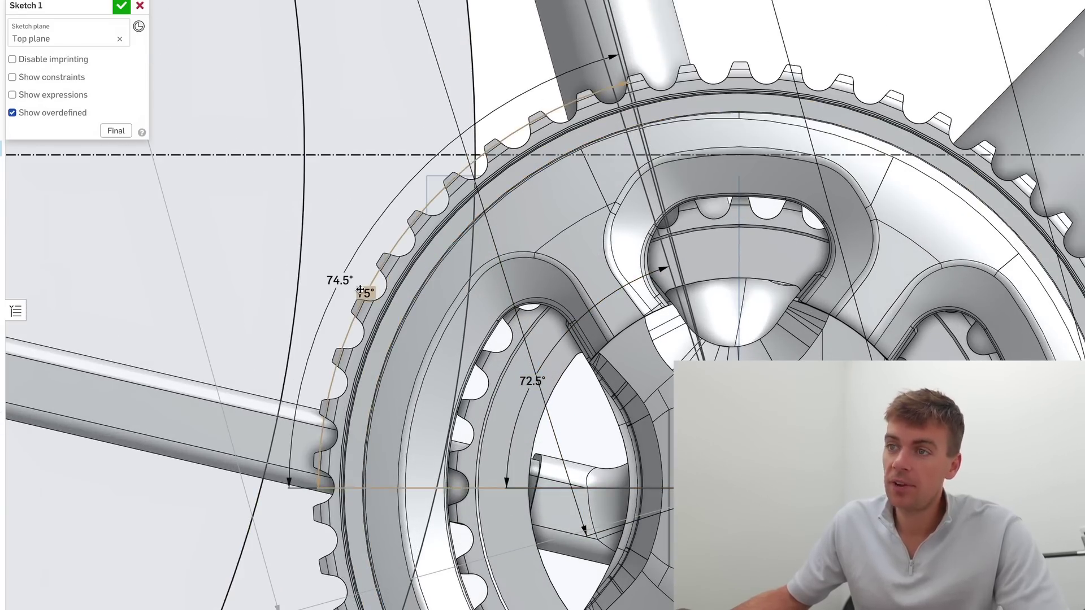
scroll(341, 283, down, 5)
scroll(326, 26, up, 5)
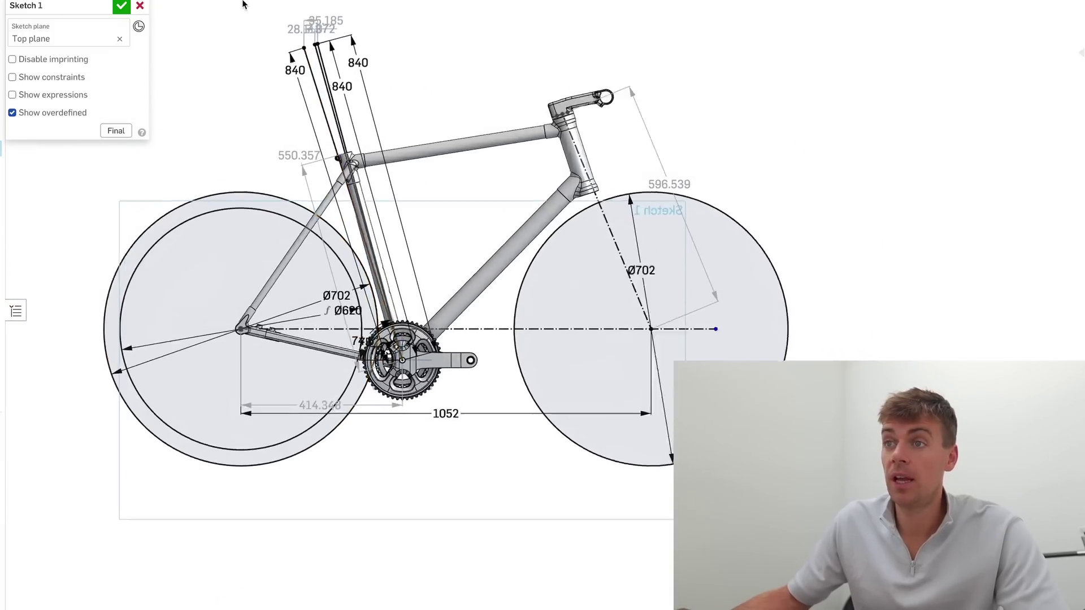
- Examine the horizontal offsets between the upper ends of the three 840 mm seat angle lines
scroll(339, 29, up, 3)
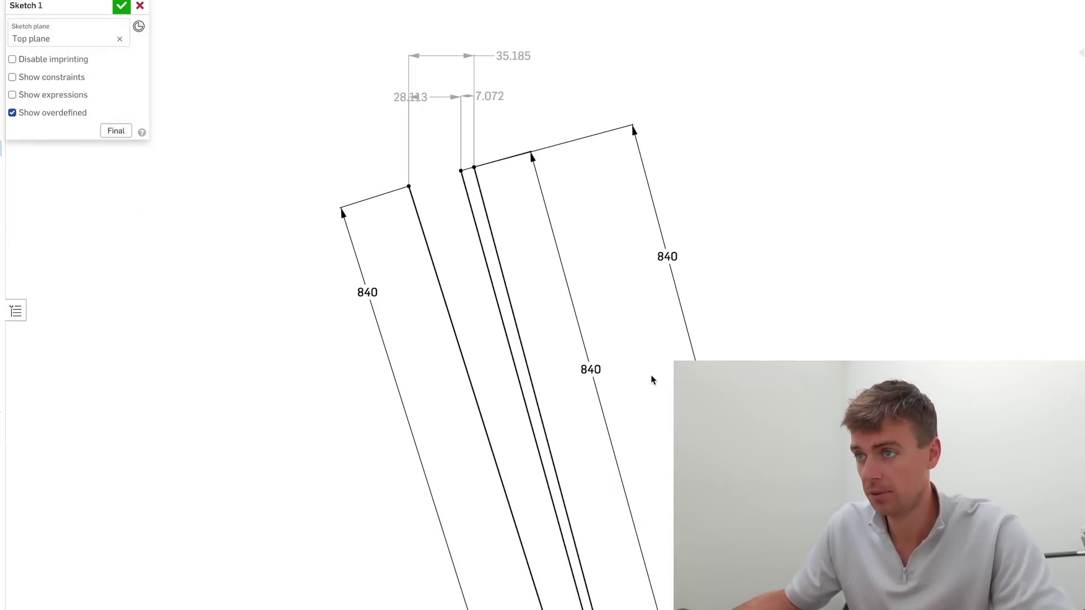
scroll(435, 48, up, 2)
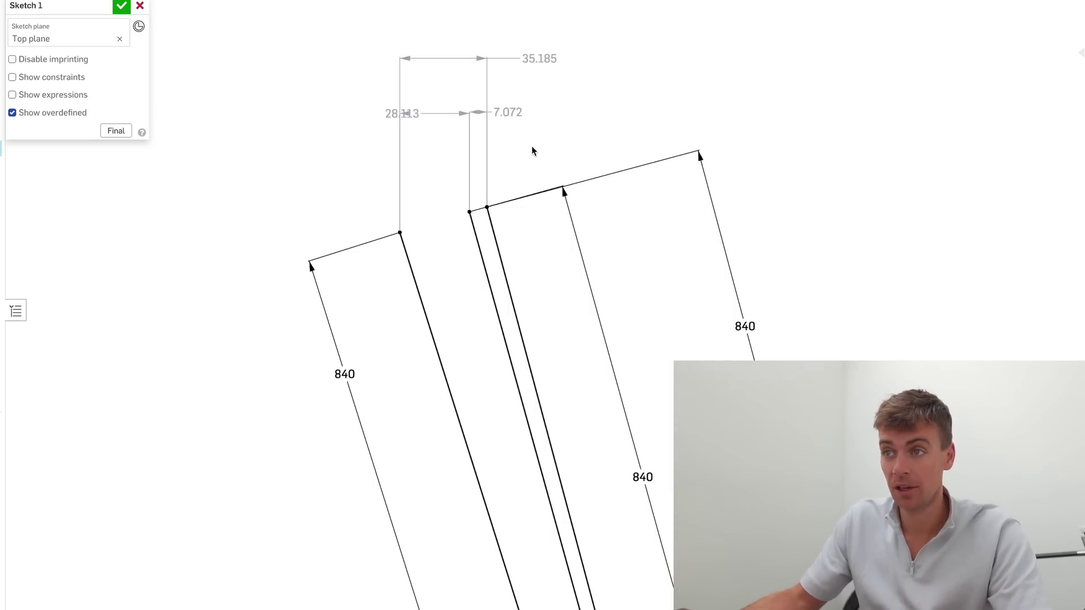
scroll(526, 157, down, 5)
scroll(512, 185, down, 3)
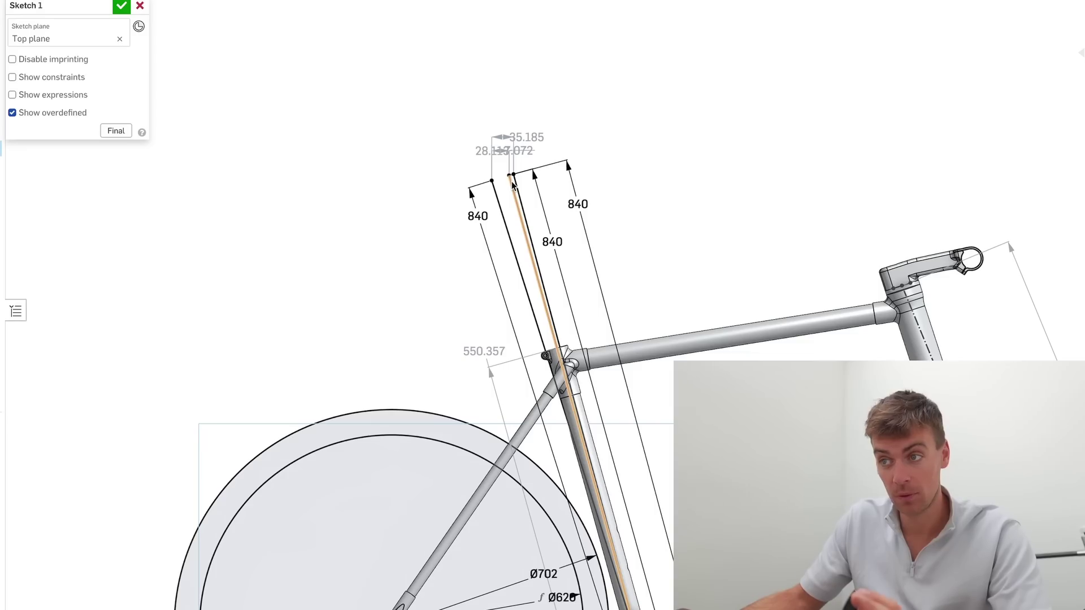
scroll(700, 259, down, 2)
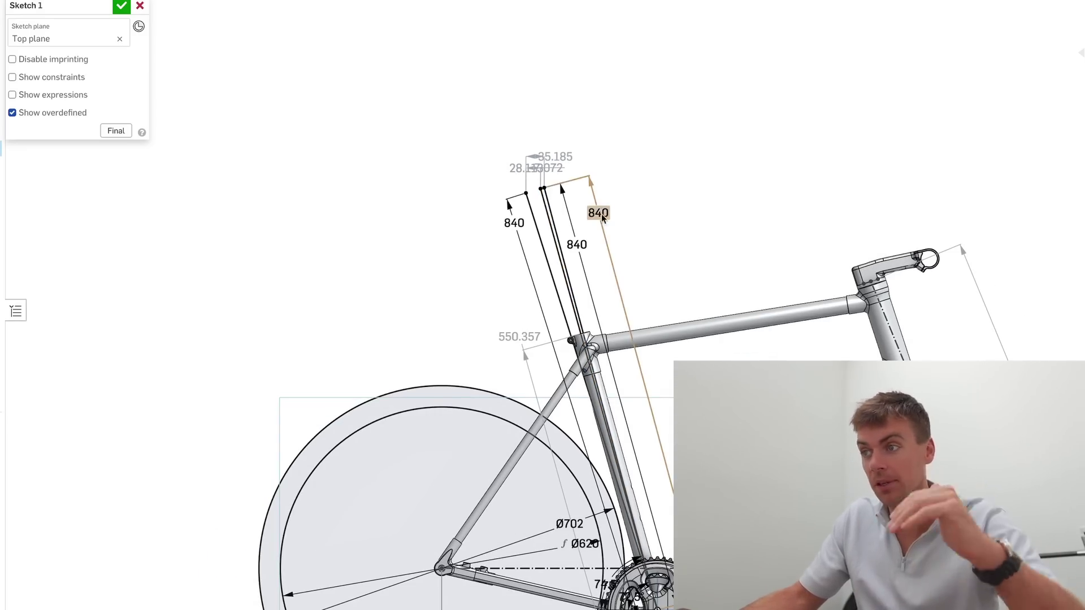
scroll(577, 293, down, 2)
scroll(578, 293, down, 2)
scroll(786, 588, down, 2)
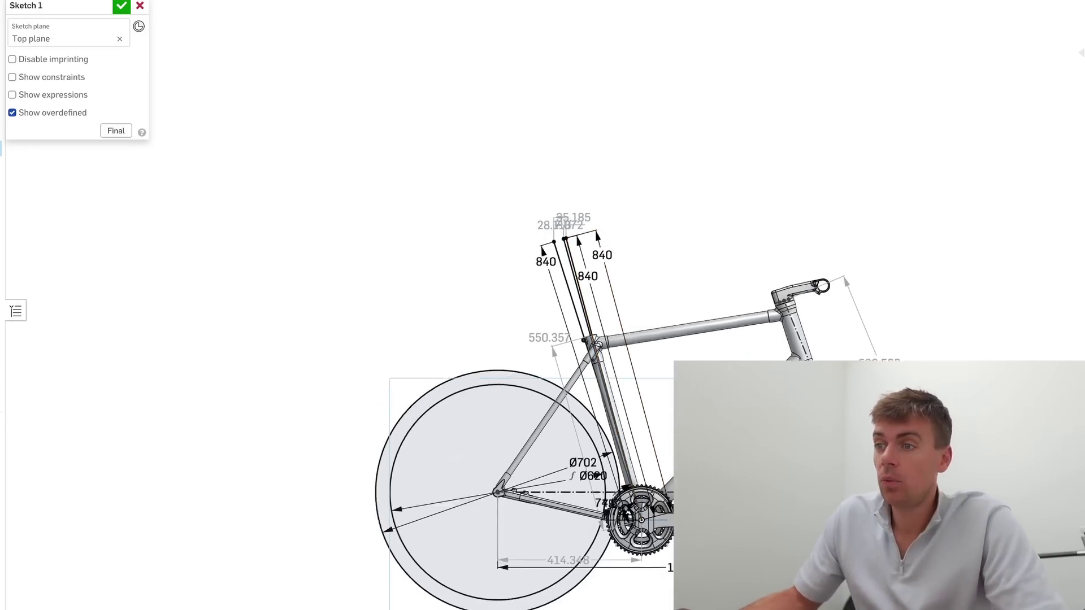
scroll(786, 587, up, 5)
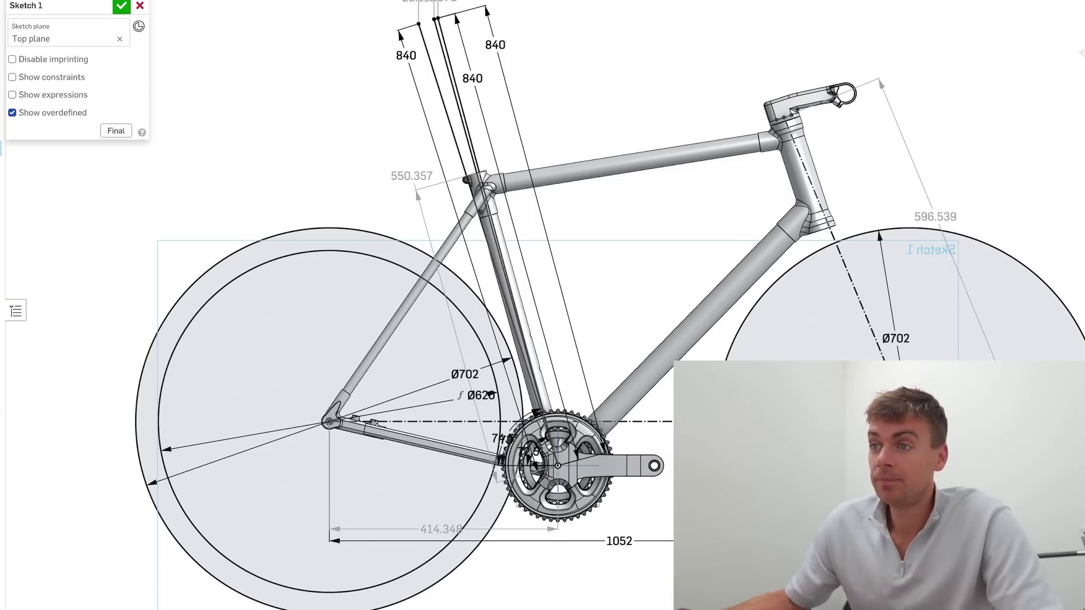
- Review the seat tube length dimension, the seat cluster and the overall frame proportions in the layout sketch
scroll(456, 200, up, 4)
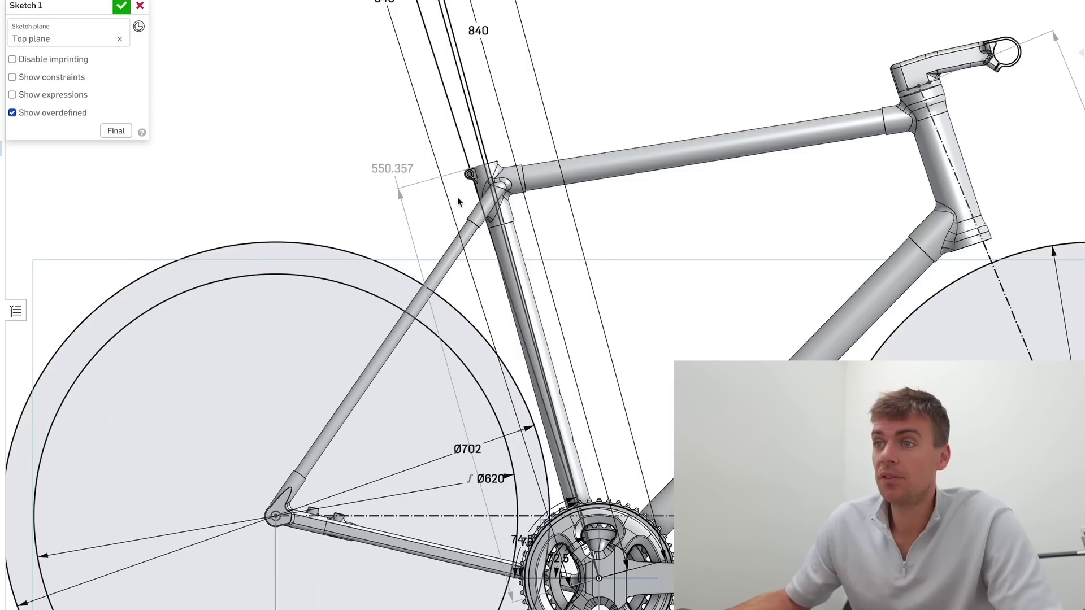
scroll(457, 200, down, 2)
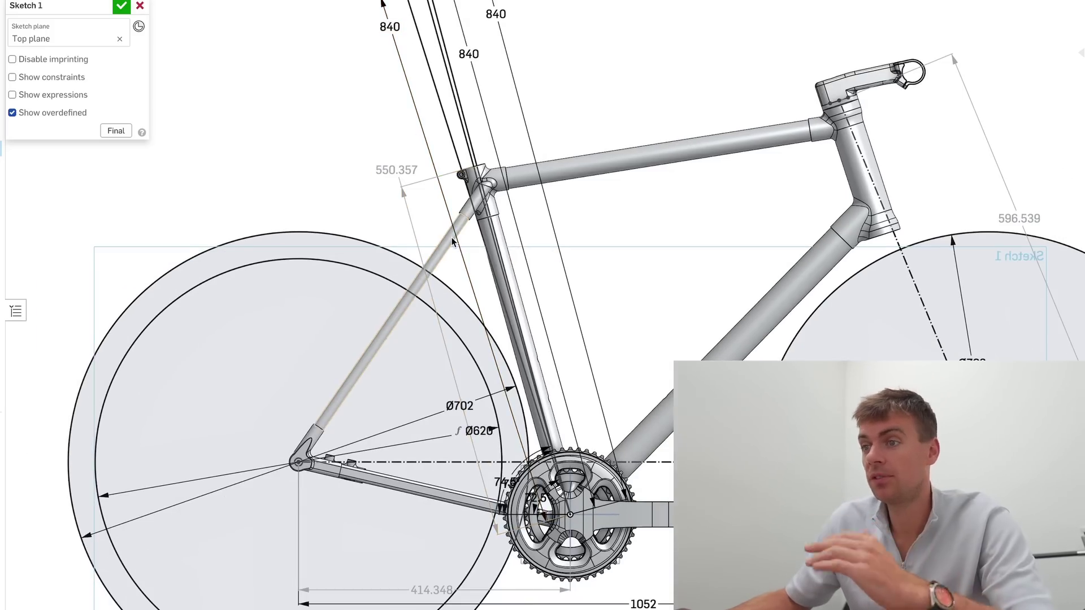
scroll(449, 234, up, 3)
scroll(389, 196, down, 6)
scroll(388, 195, up, 5)
scroll(348, 122, down, 3)
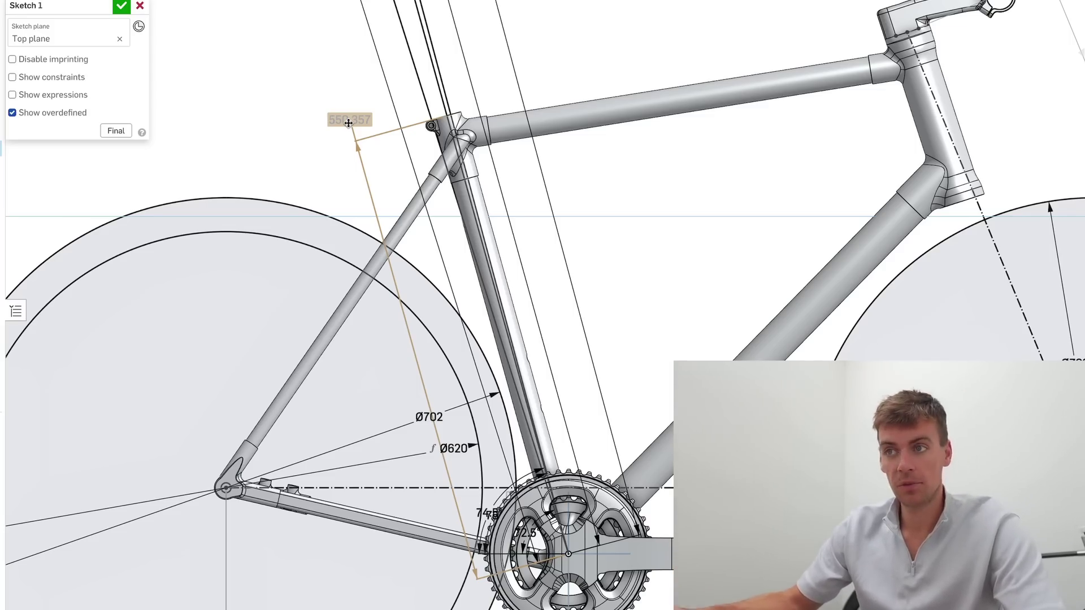
scroll(345, 122, down, 3)
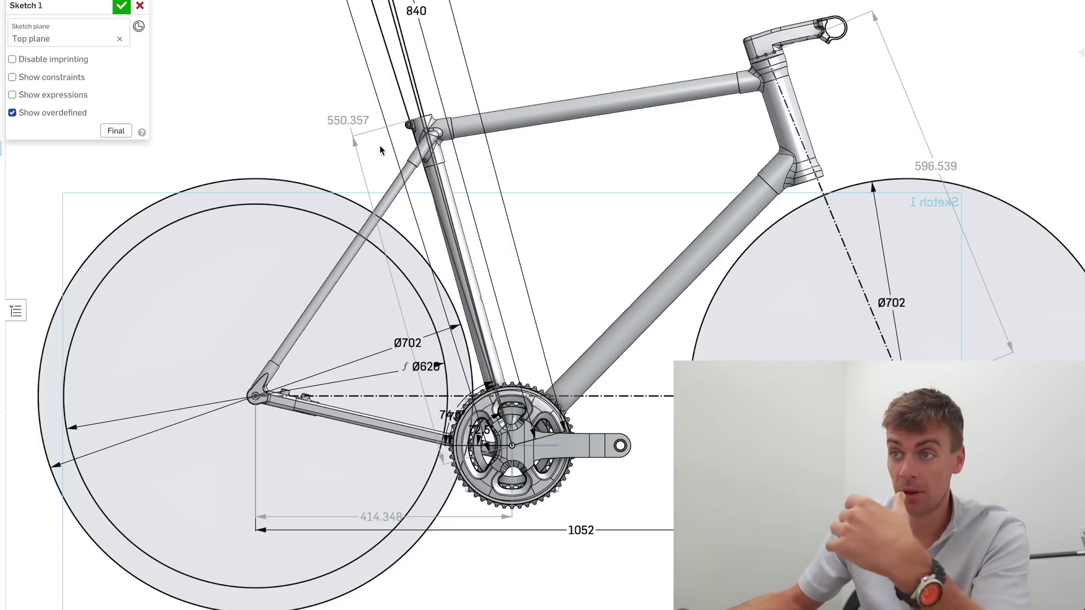
scroll(380, 147, down, 3)
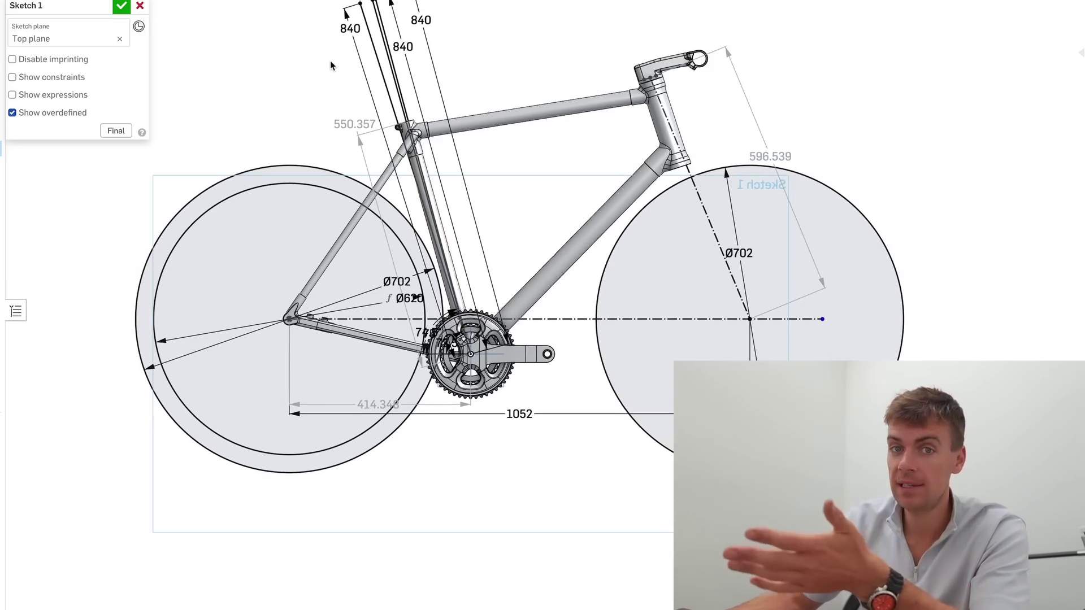
scroll(328, 25, up, 2)
scroll(375, 102, down, 2)
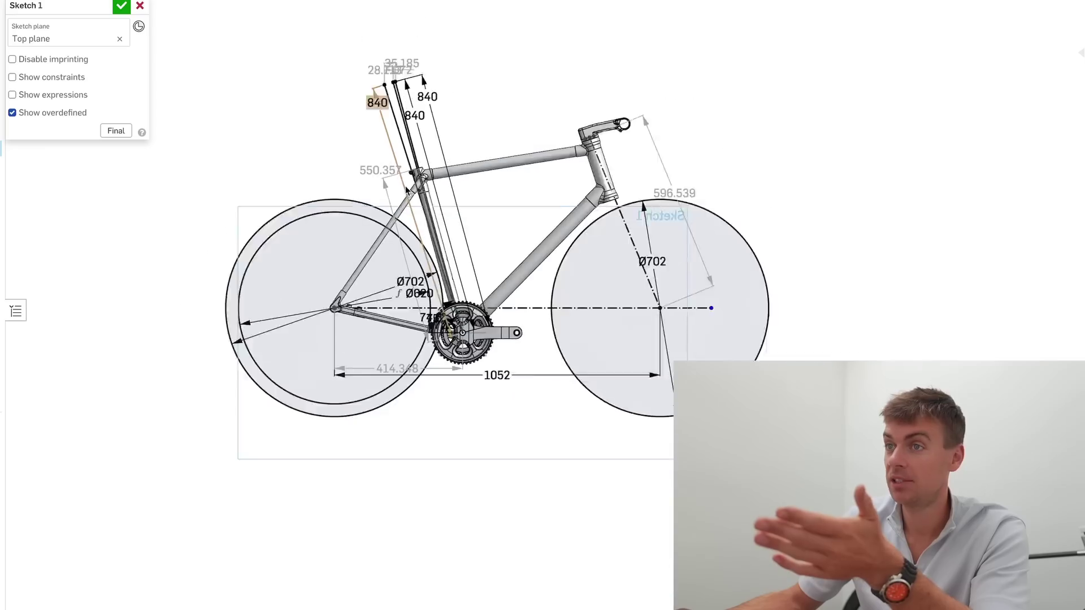
scroll(399, 141, up, 4)
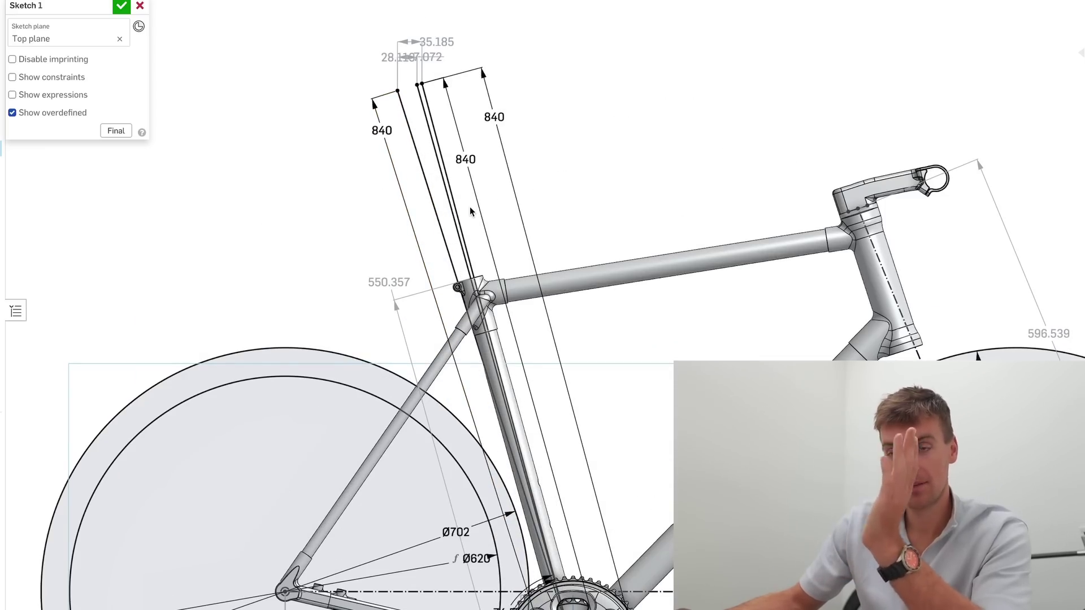
scroll(305, 233, down, 1)
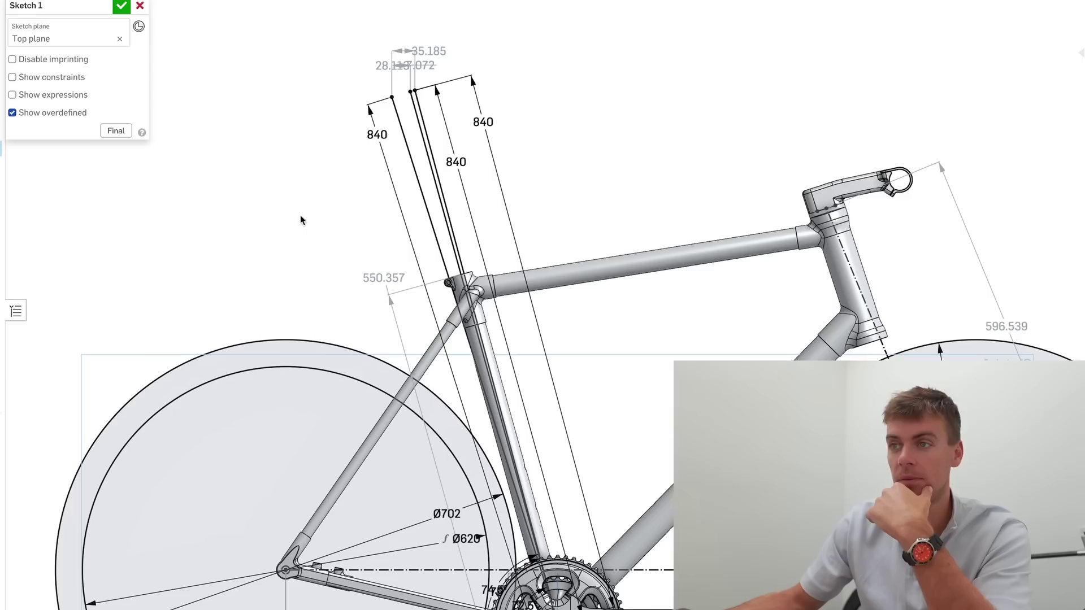
- Compare the seat tube with the three 840 mm seat angle lines and review the top tube's slope in side view
scroll(313, 266, down, 1)
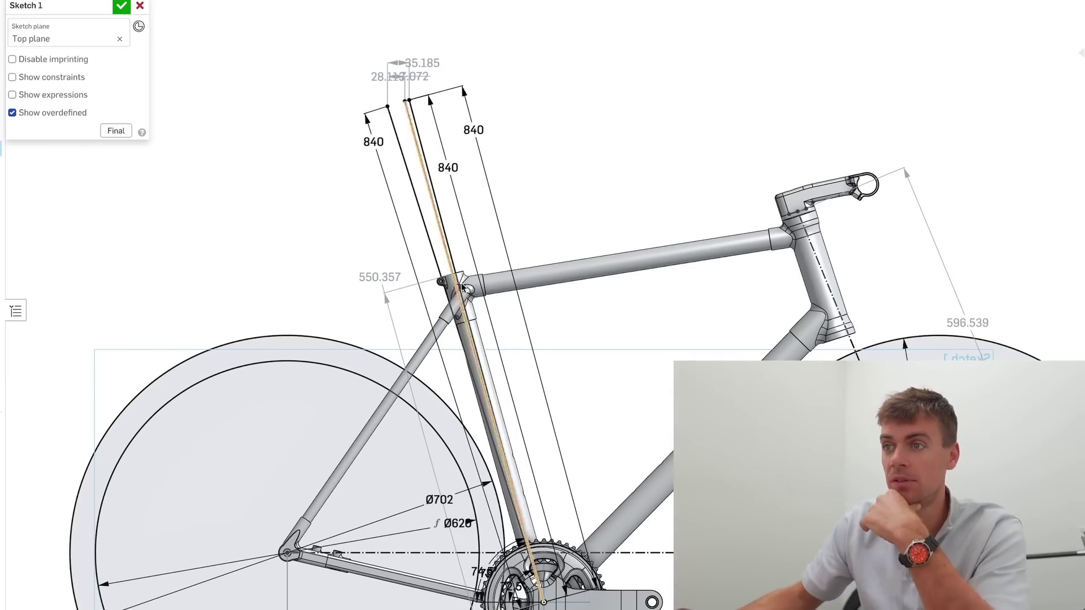
scroll(460, 290, down, 1)
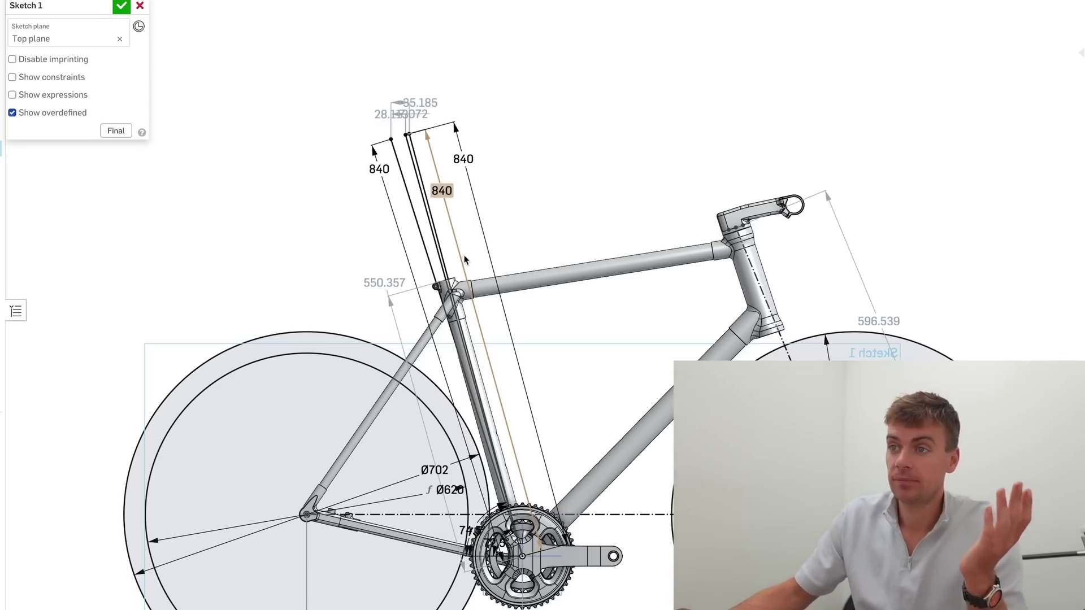
scroll(467, 249, up, 3)
scroll(367, 308, down, 1)
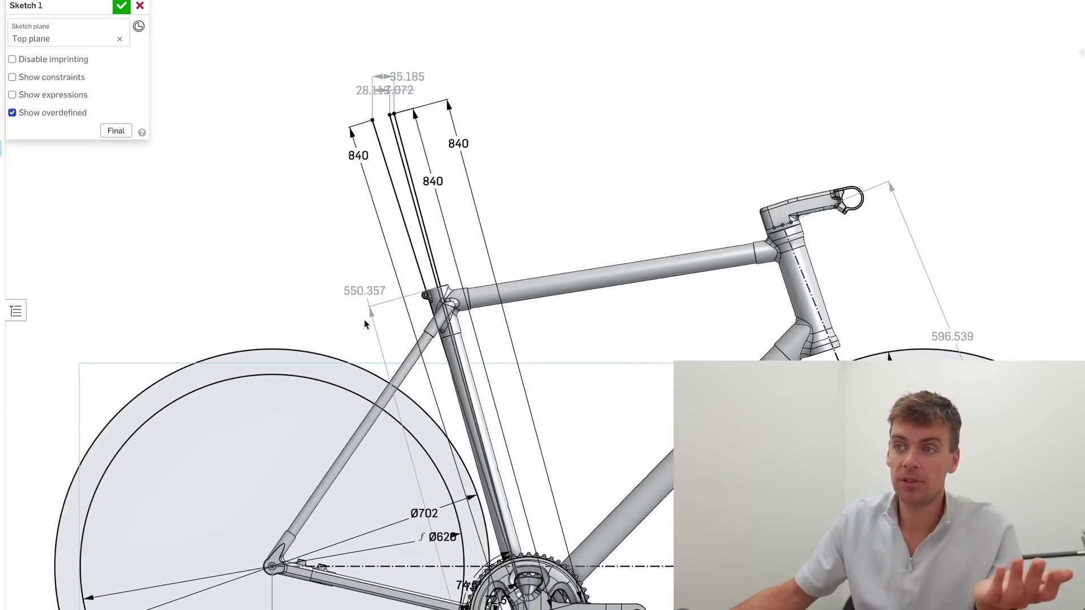
scroll(369, 314, down, 1)
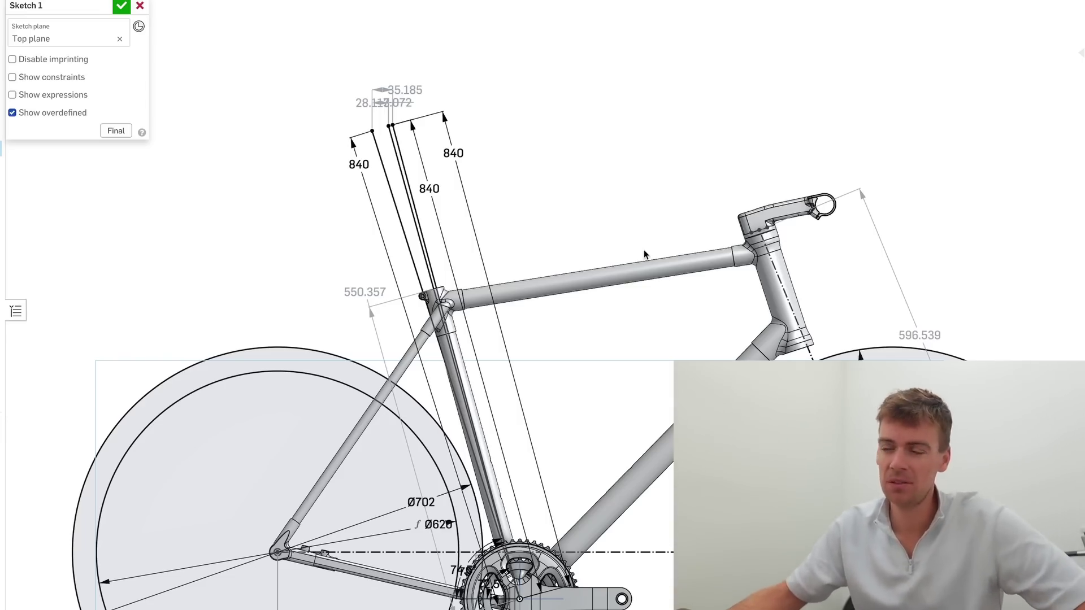
middle_drag(644, 251, 643, 251)
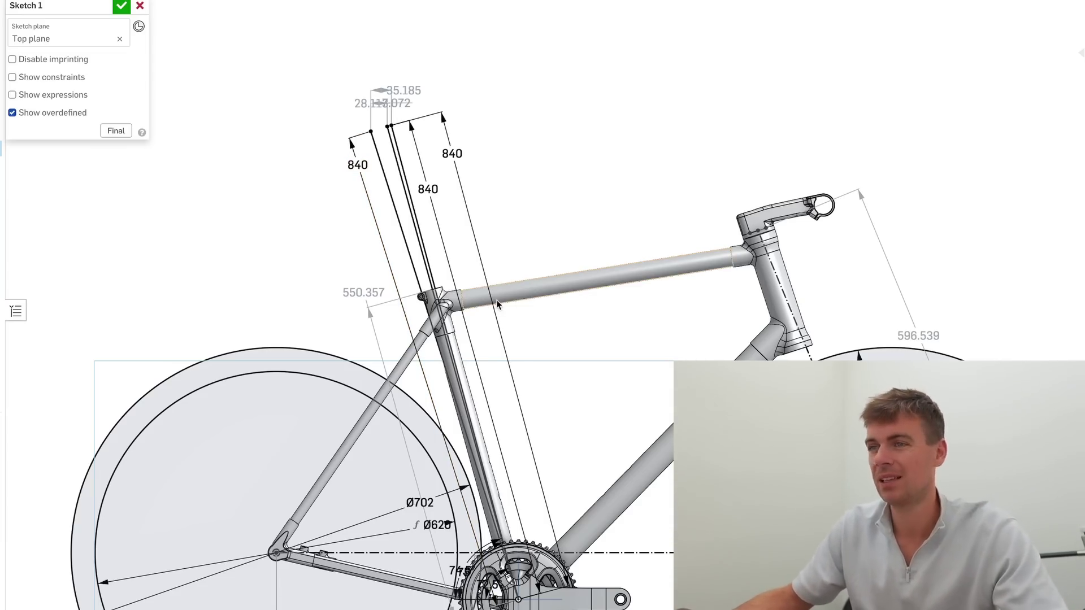
scroll(568, 410, down, 2)
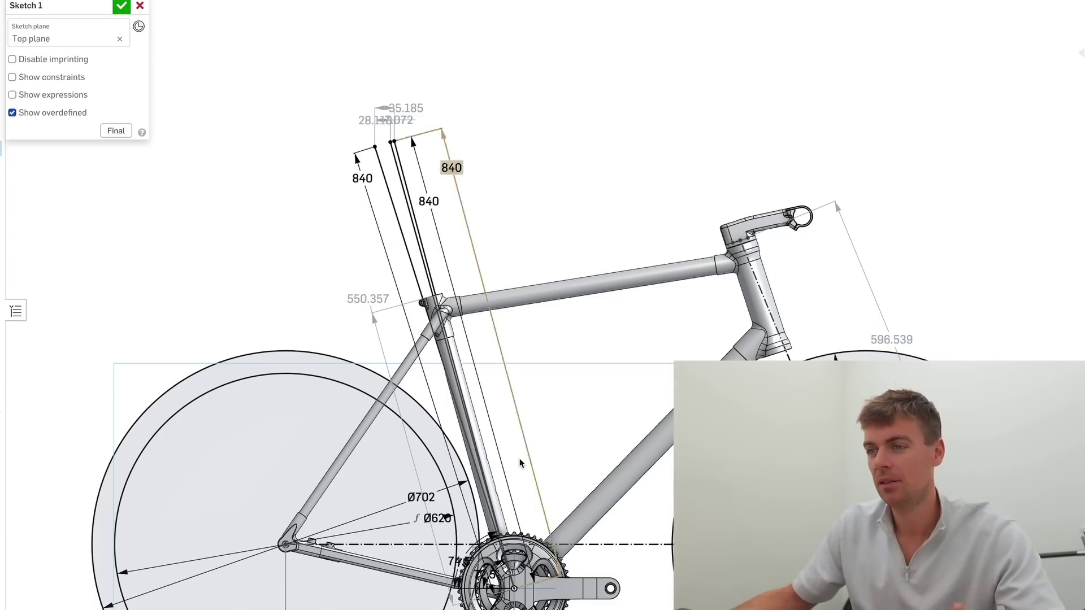
scroll(773, 432, down, 1)
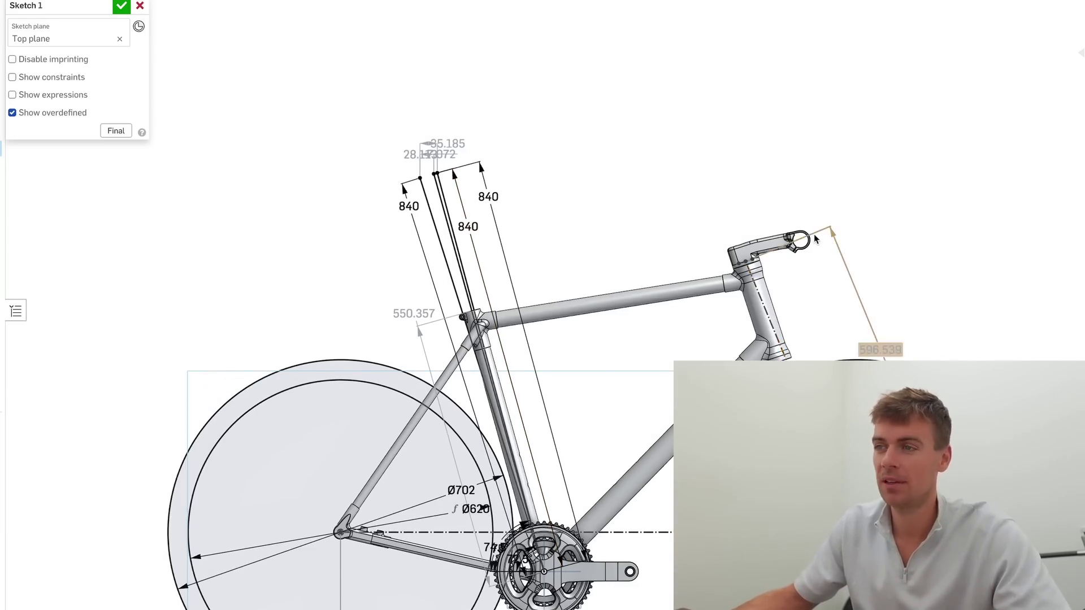
- Examine the stem, handlebar clamp and headset area at the upper end of the head tube
scroll(771, 255, up, 2)
scroll(770, 263, up, 2)
scroll(779, 294, down, 3)
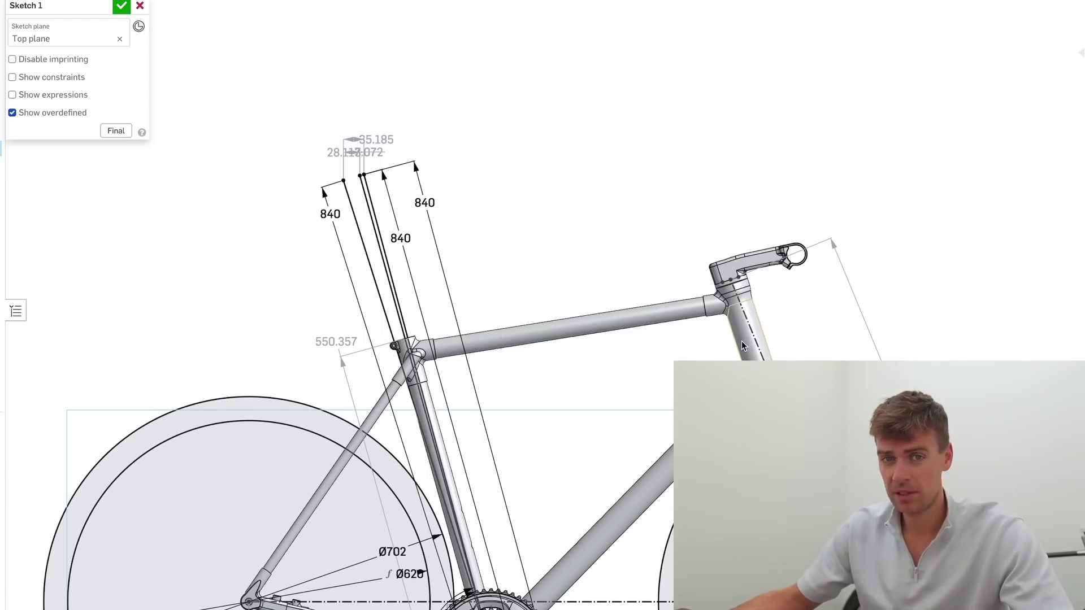
scroll(741, 341, up, 3)
scroll(754, 333, up, 5)
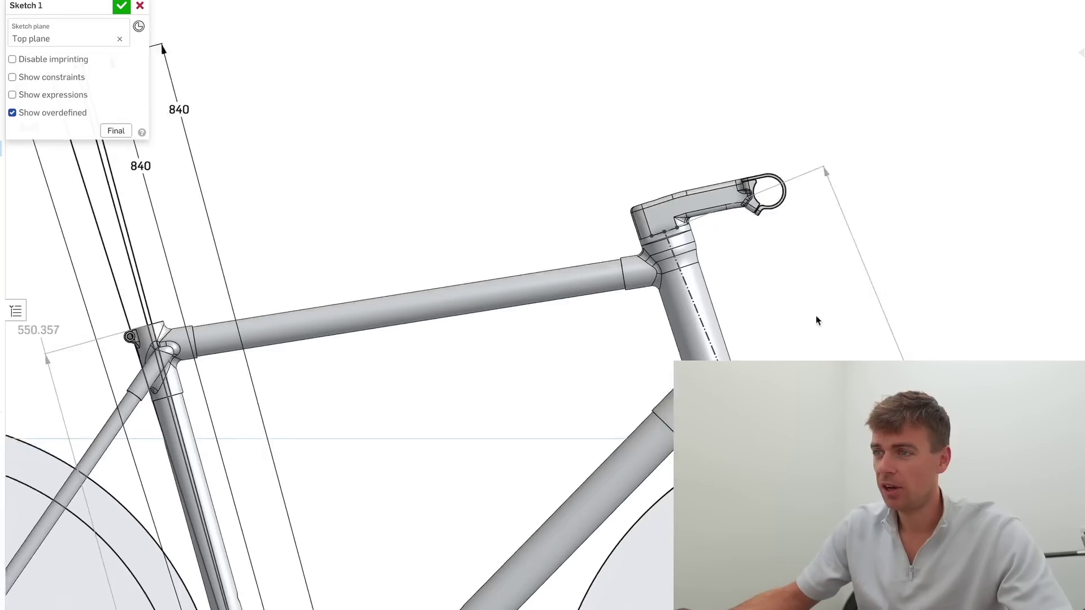
scroll(620, 238, up, 3)
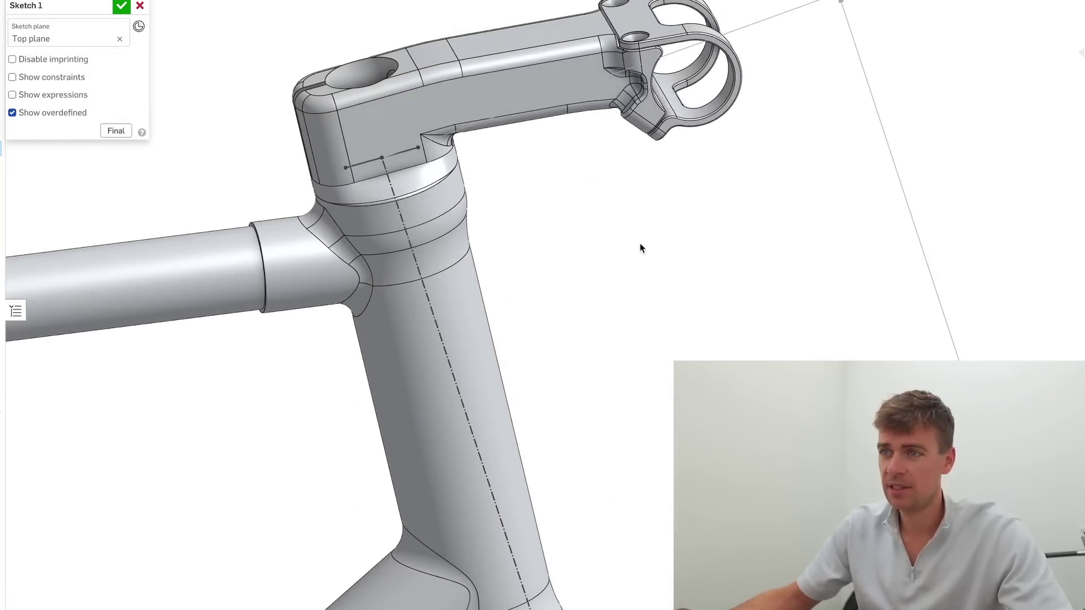
scroll(433, 464, up, 3)
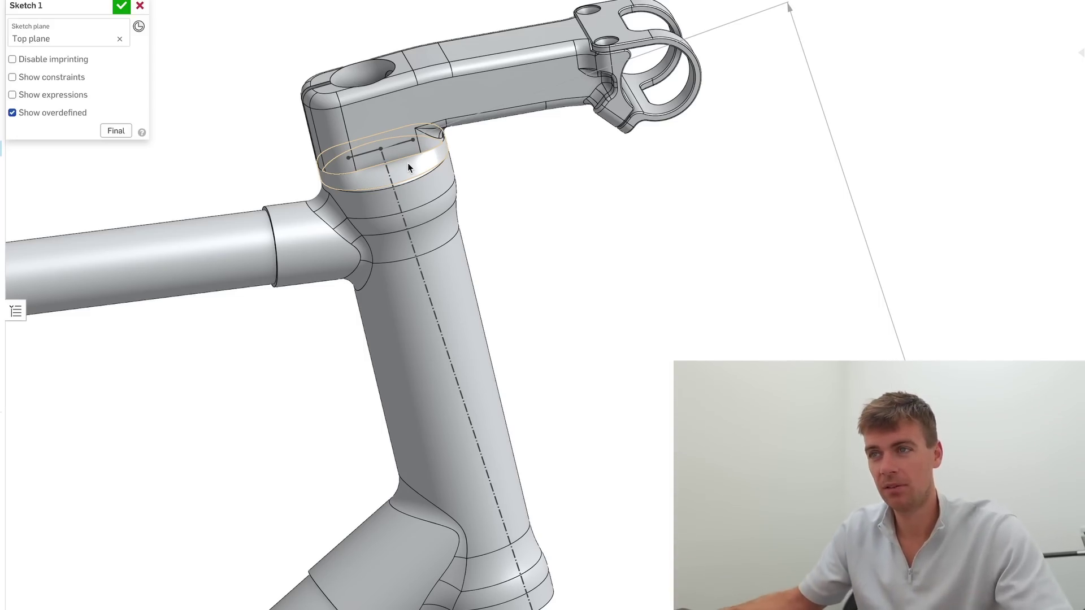
scroll(408, 164, down, 1)
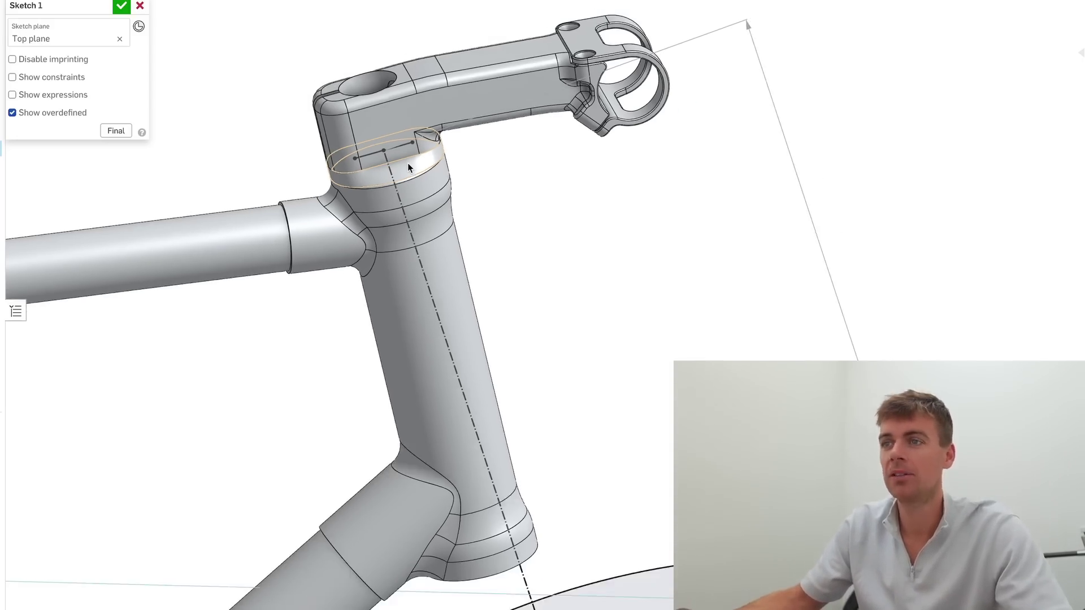
scroll(408, 163, down, 1)
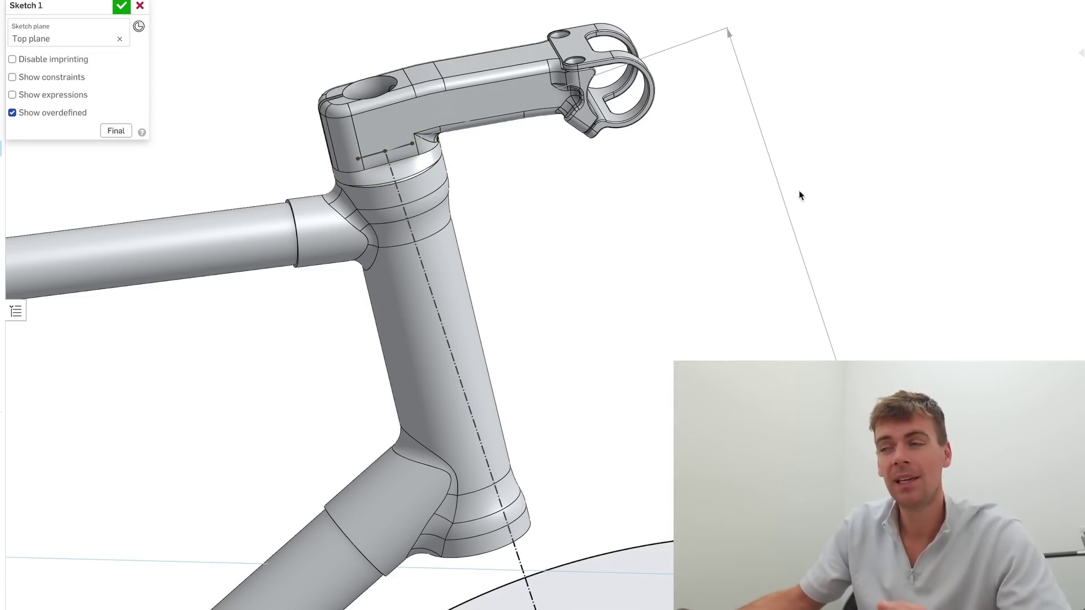
scroll(716, 214, down, 1)
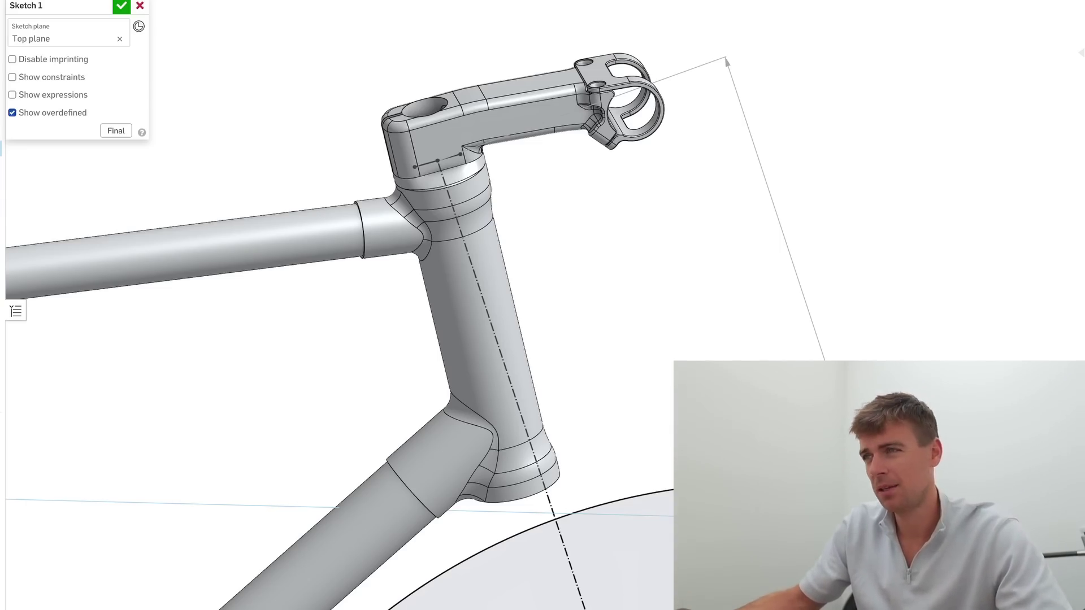
scroll(834, 285, down, 5)
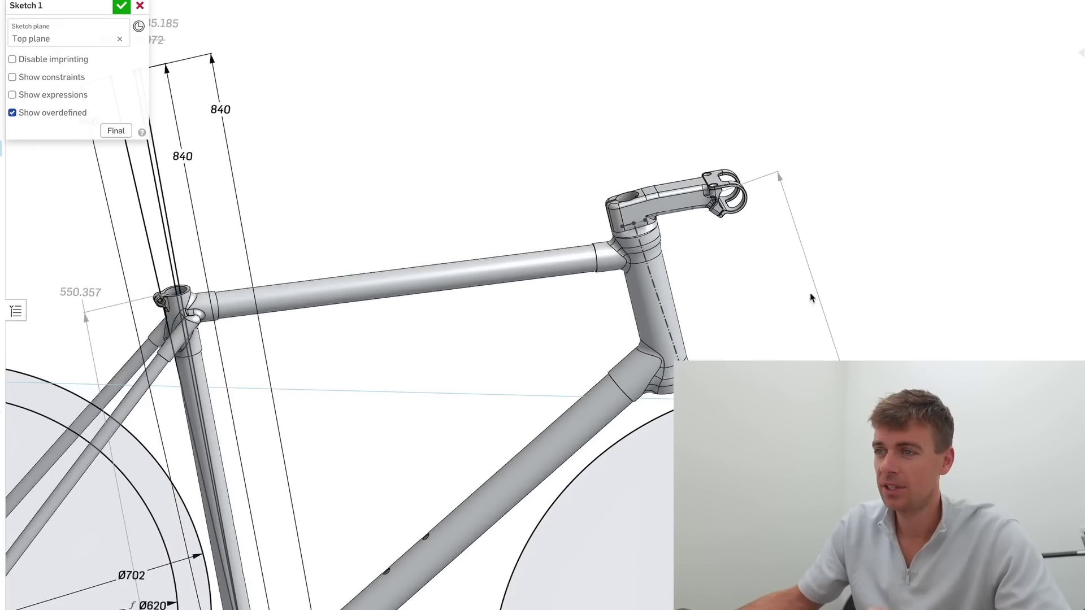
right_drag(460, 361, 466, 348)
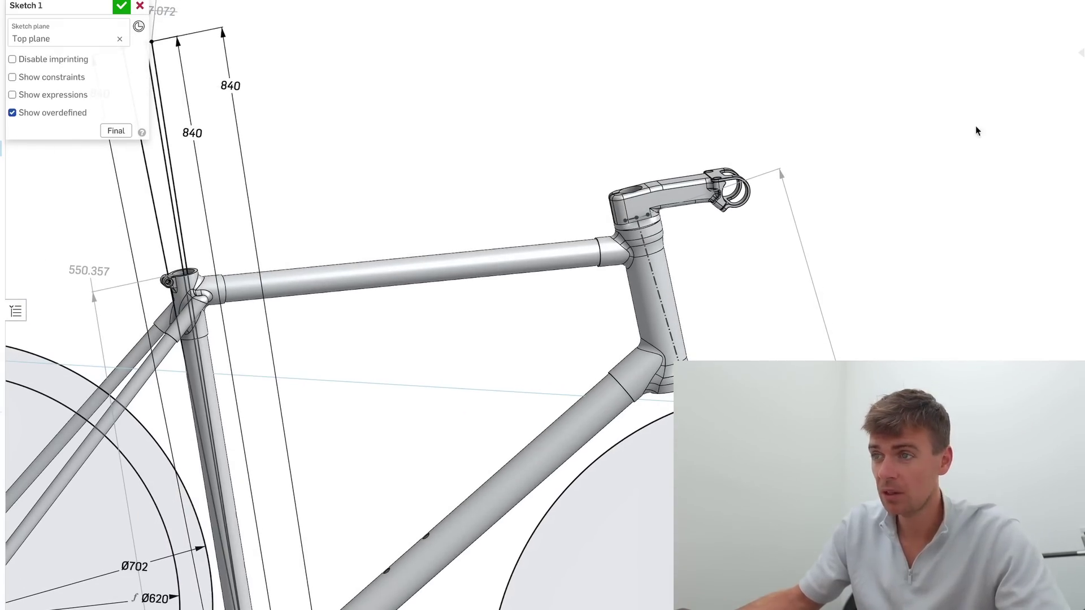
- View the sketch plane square-on and examine the head tube, its steering axis line and the front wheel circle
scroll(670, 350, down, 3)
key(n)
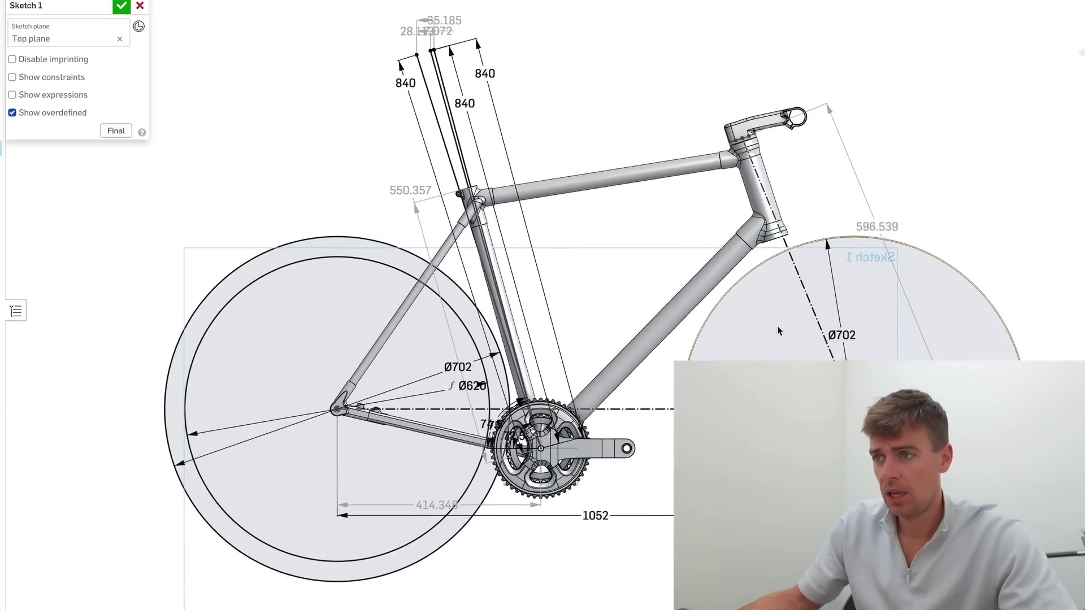
scroll(993, 264, up, 3)
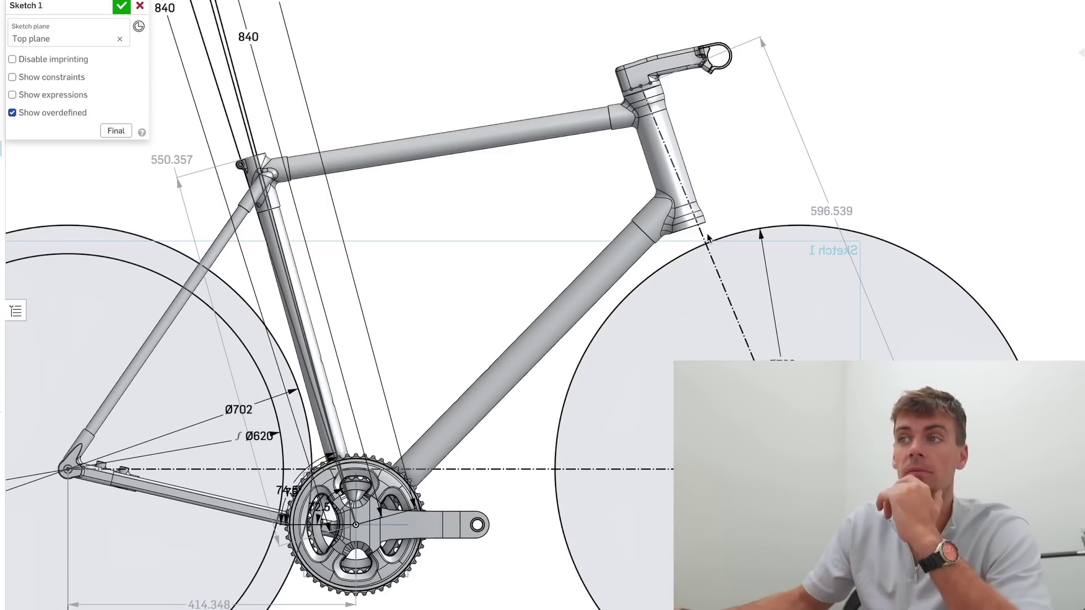
scroll(538, 188, down, 5)
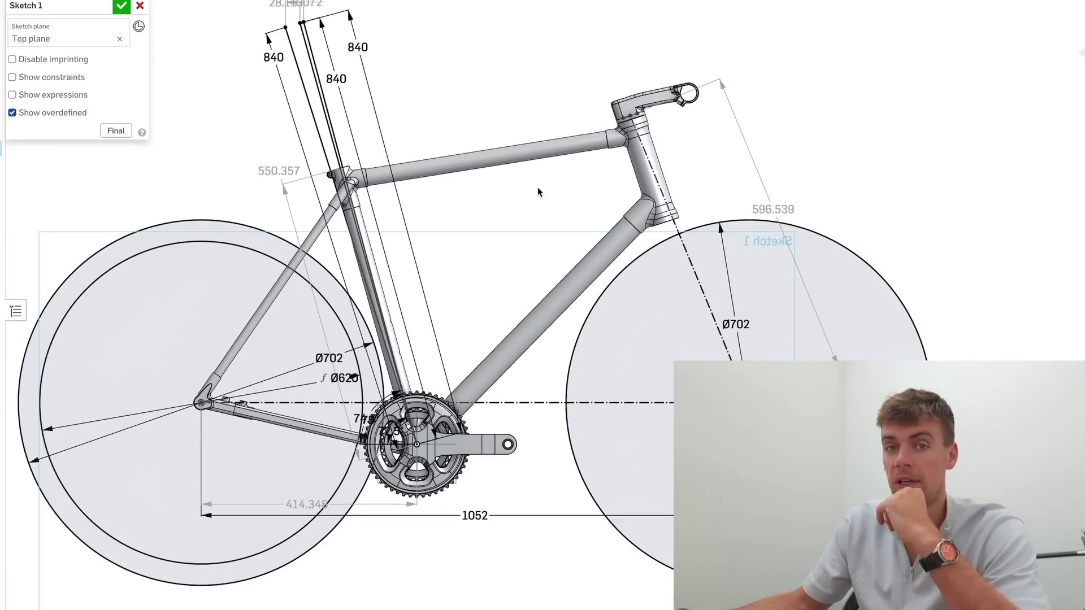
scroll(573, 67, up, 4)
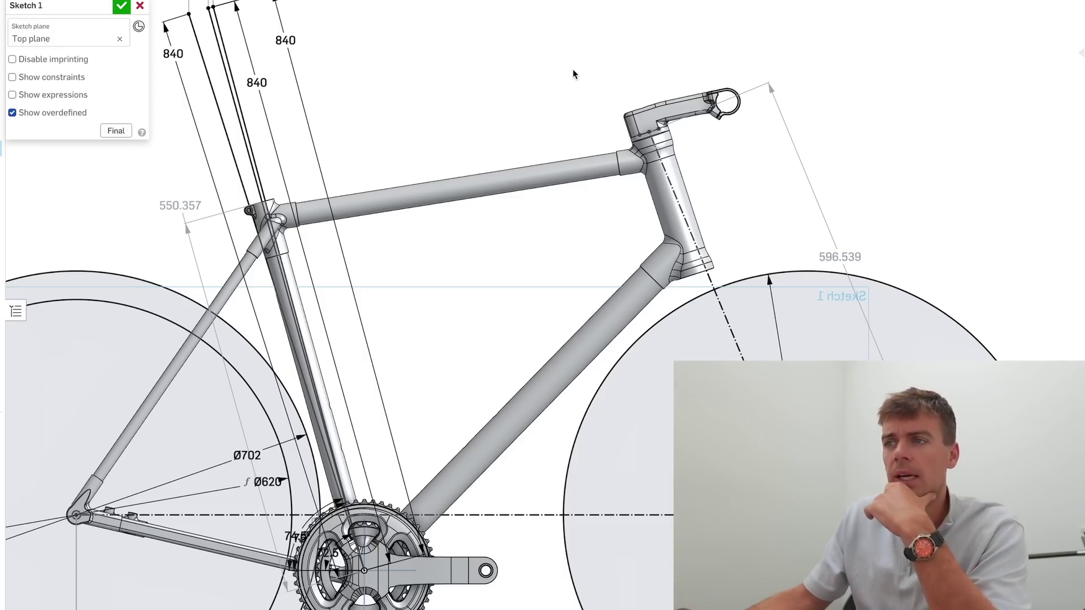
scroll(572, 70, up, 1)
scroll(695, 55, down, 1)
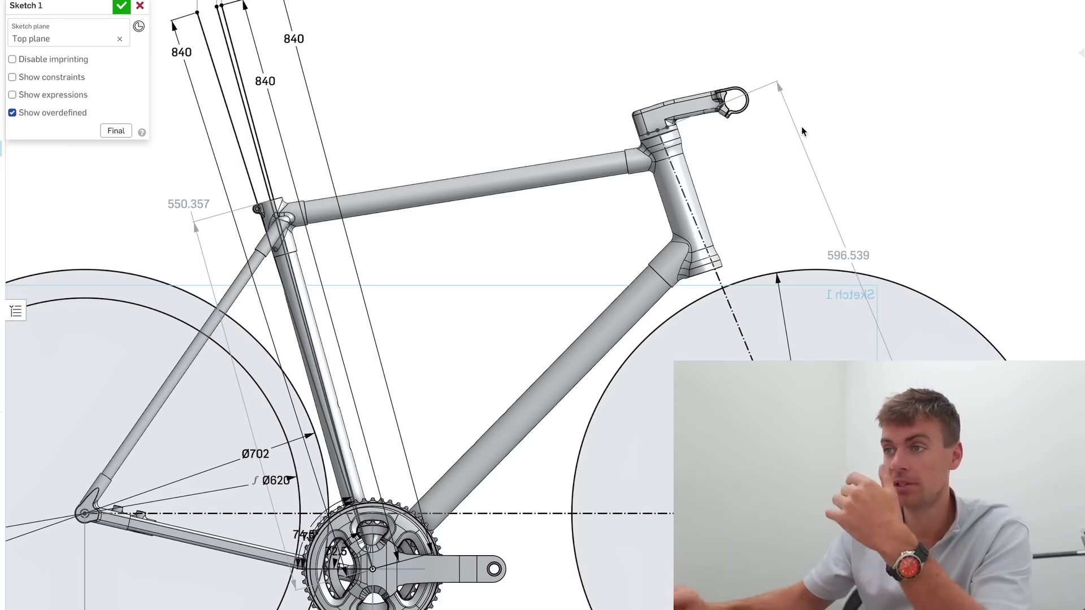
- Review the whole side profile, comparing the stem and handlebar clamp position with the seat cluster and both wheel circles
scroll(802, 126, down, 5)
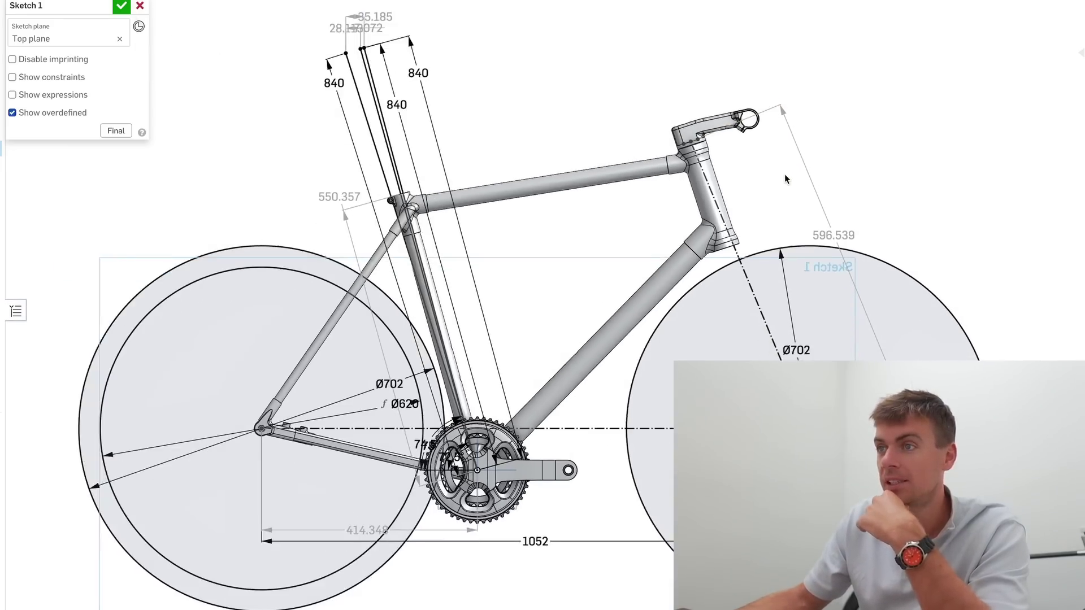
scroll(829, 176, up, 3)
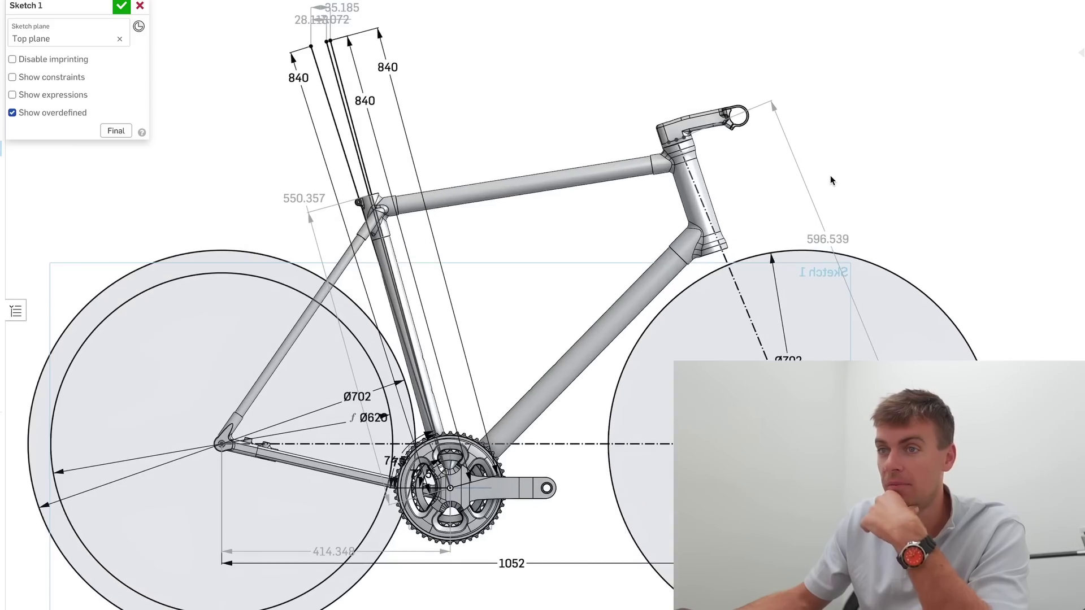
scroll(830, 175, up, 2)
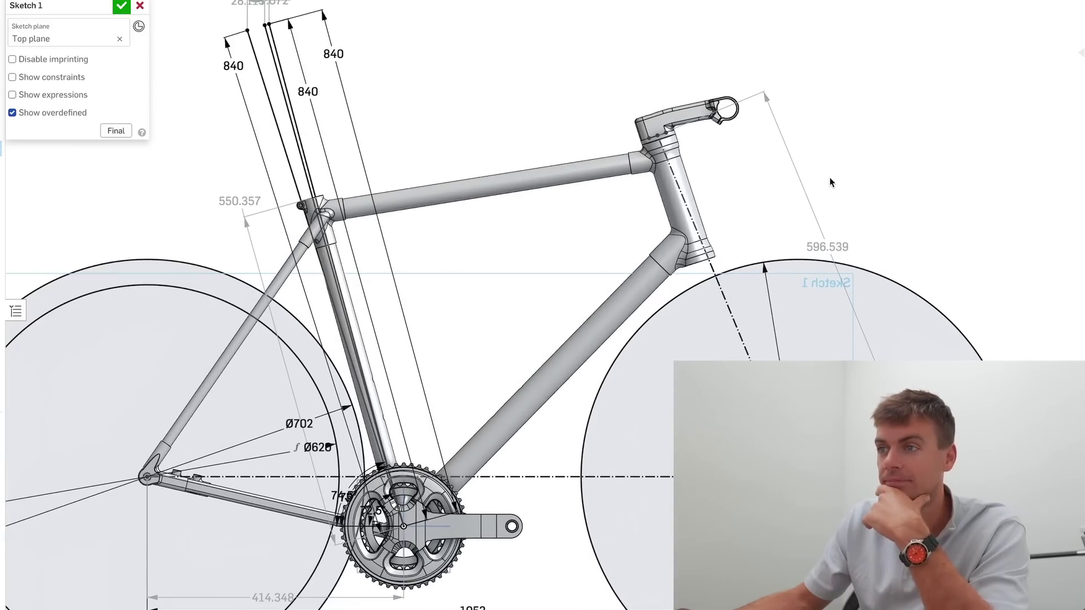
scroll(827, 182, up, 1)
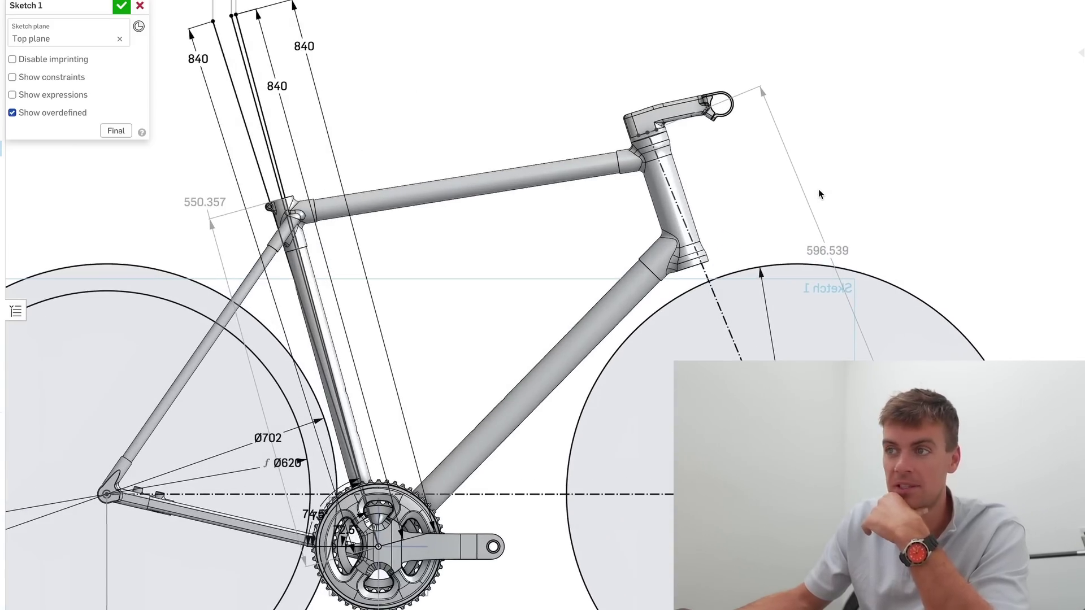
scroll(814, 192, down, 3)
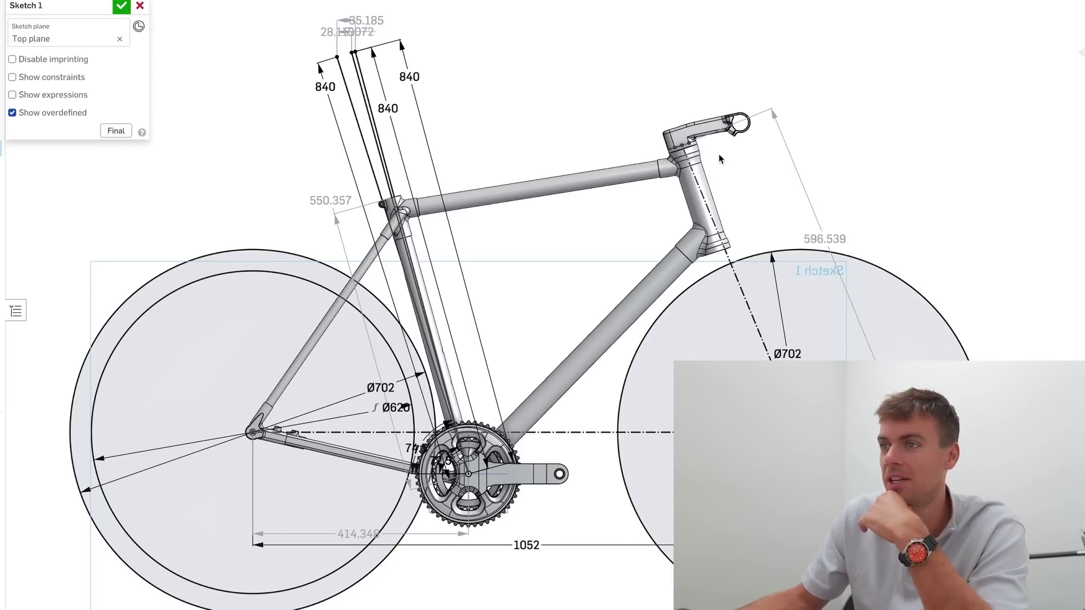
scroll(719, 151, up, 2)
scroll(701, 154, down, 2)
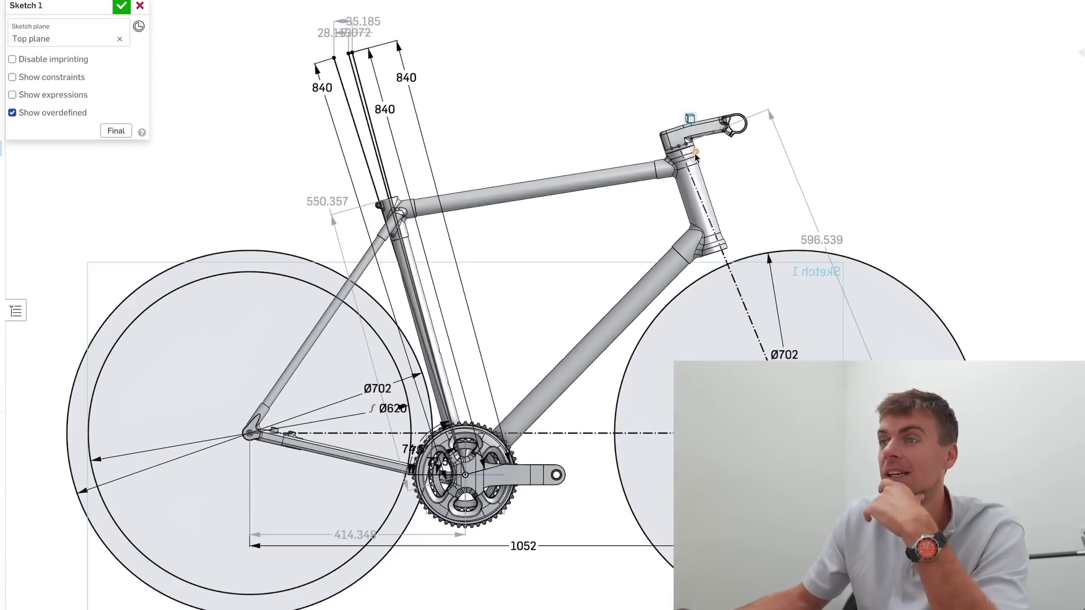
scroll(714, 167, up, 3)
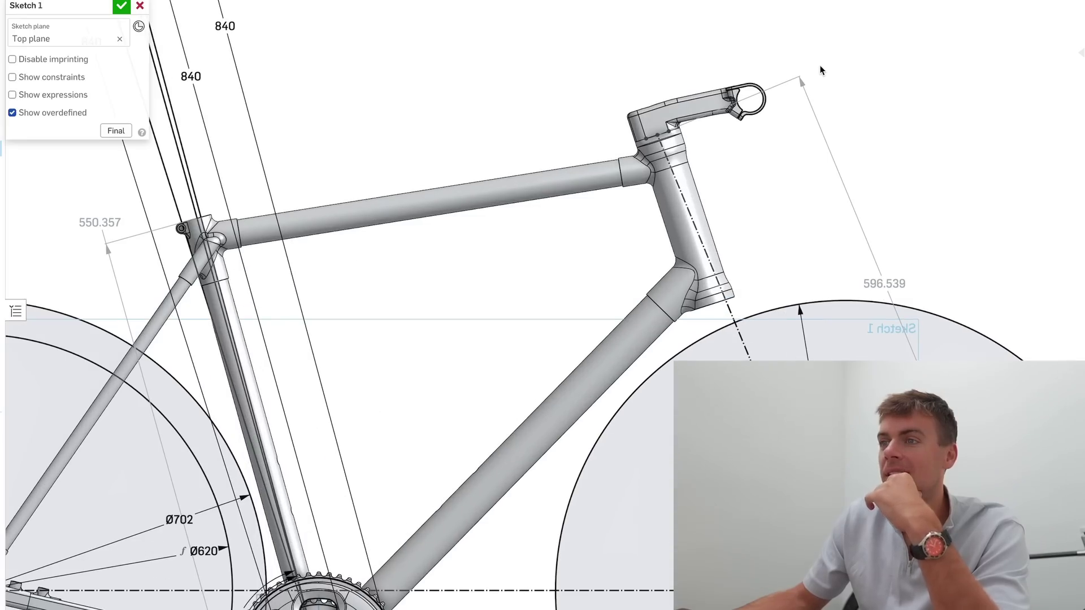
scroll(782, 134, down, 3)
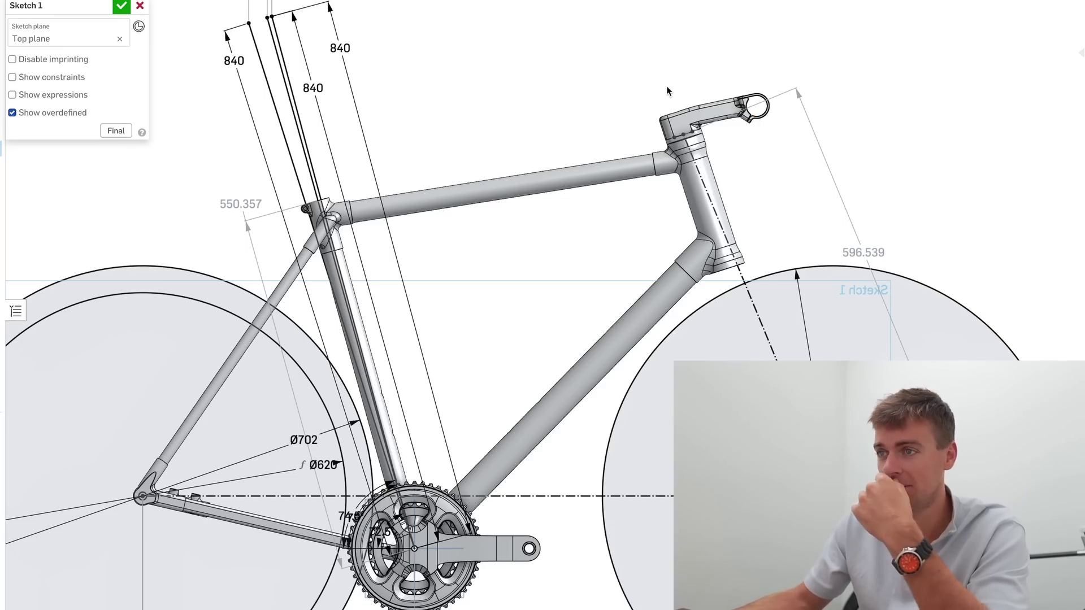
scroll(660, 92, down, 5)
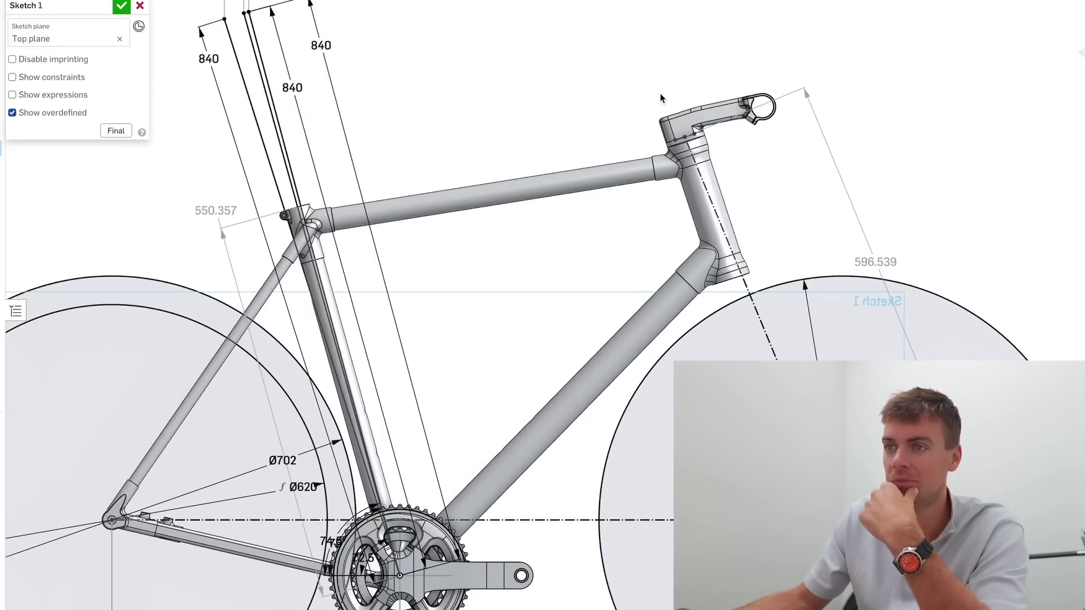
- Examine the stem's angle and handlebar clamp in relation to the head tube and top tube
scroll(708, 132, up, 8)
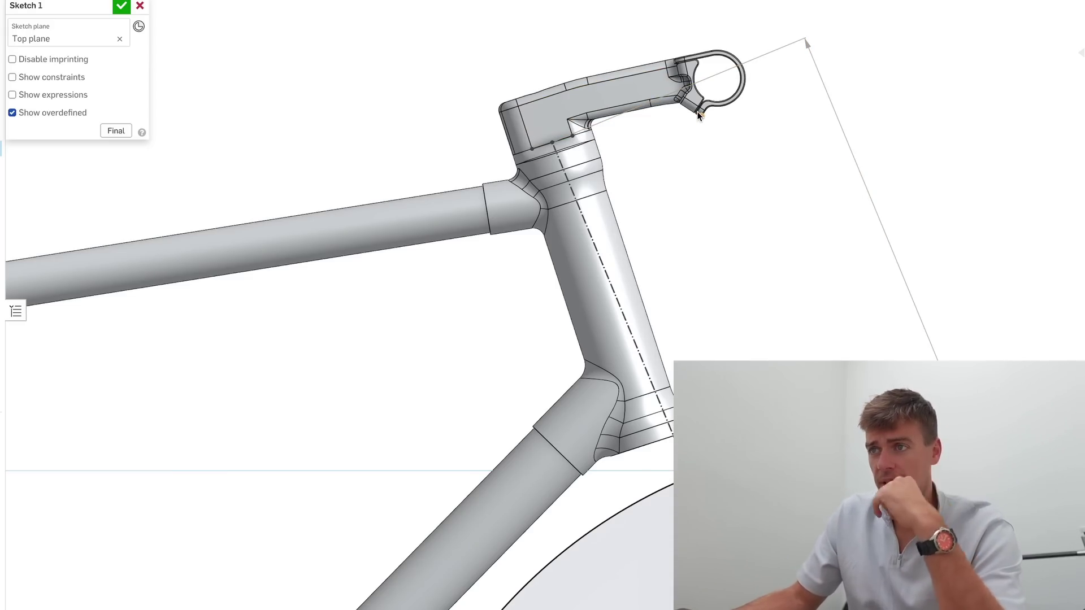
scroll(699, 115, down, 4)
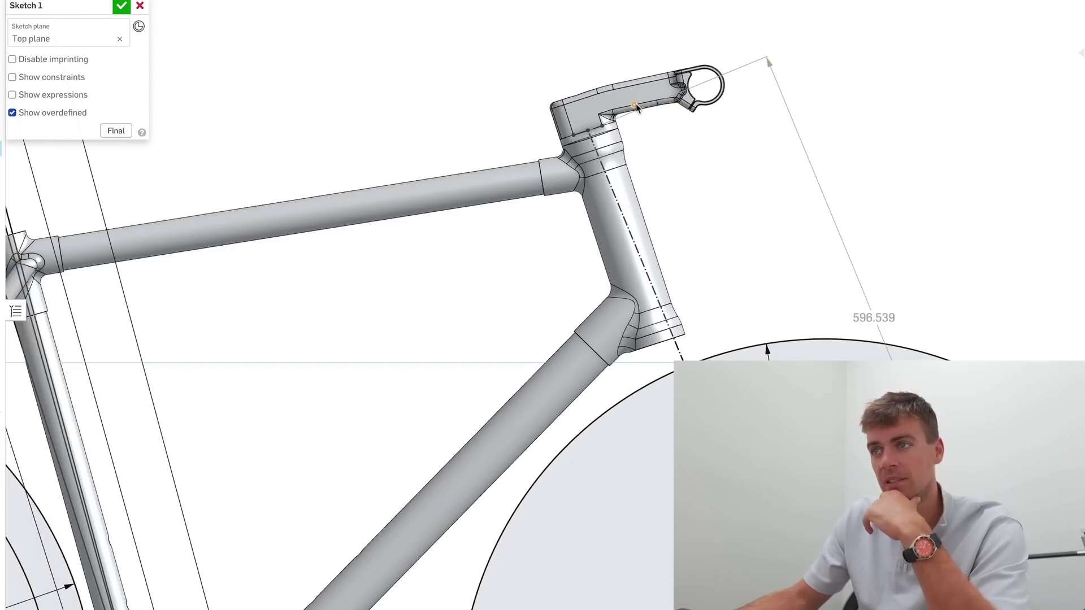
scroll(636, 106, down, 2)
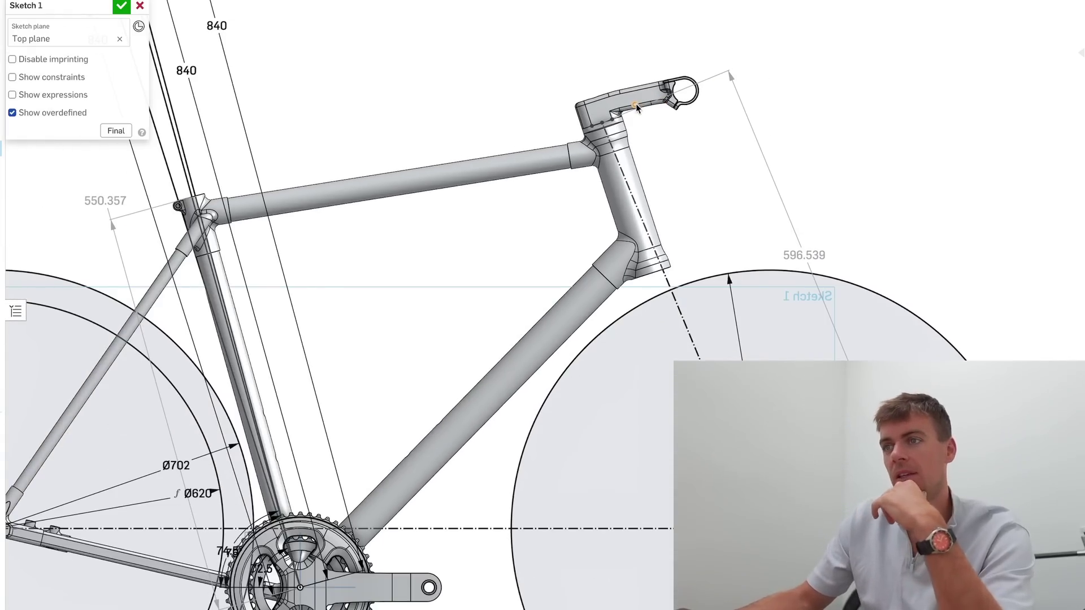
scroll(636, 104, down, 2)
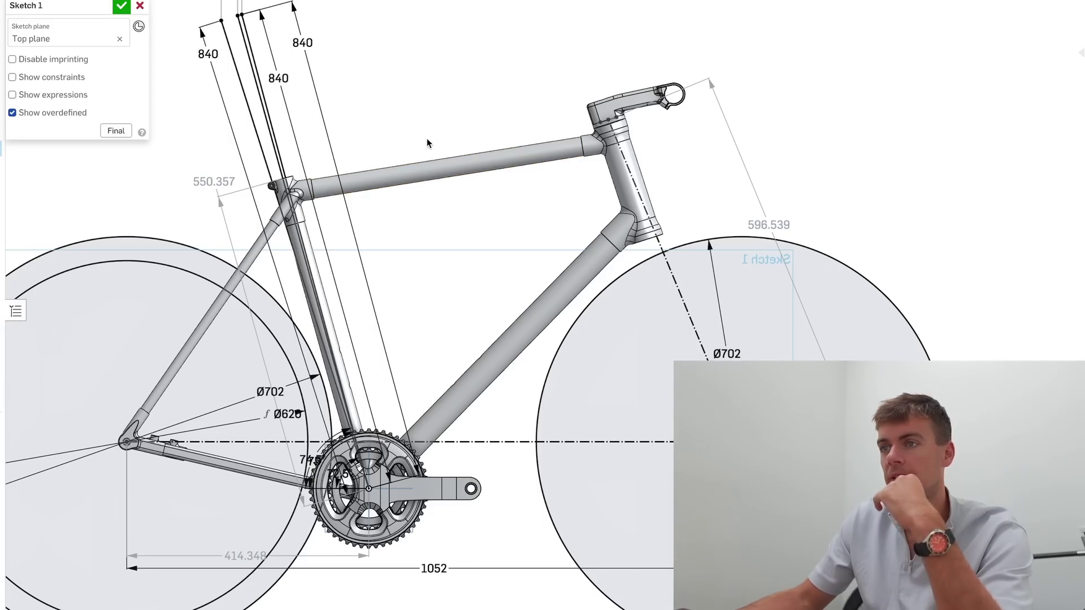
- Inspect the frame's top tube, down tube and head tube junctions from an angled 3D view
scroll(428, 144, down, 2)
mouse_move(499, 167)
right_down()
mouse_move(562, 175)
mouse_move(524, 193)
right_up()
scroll(525, 196, up, 5)
scroll(586, 322, down, 5)
scroll(521, 358, up, 3)
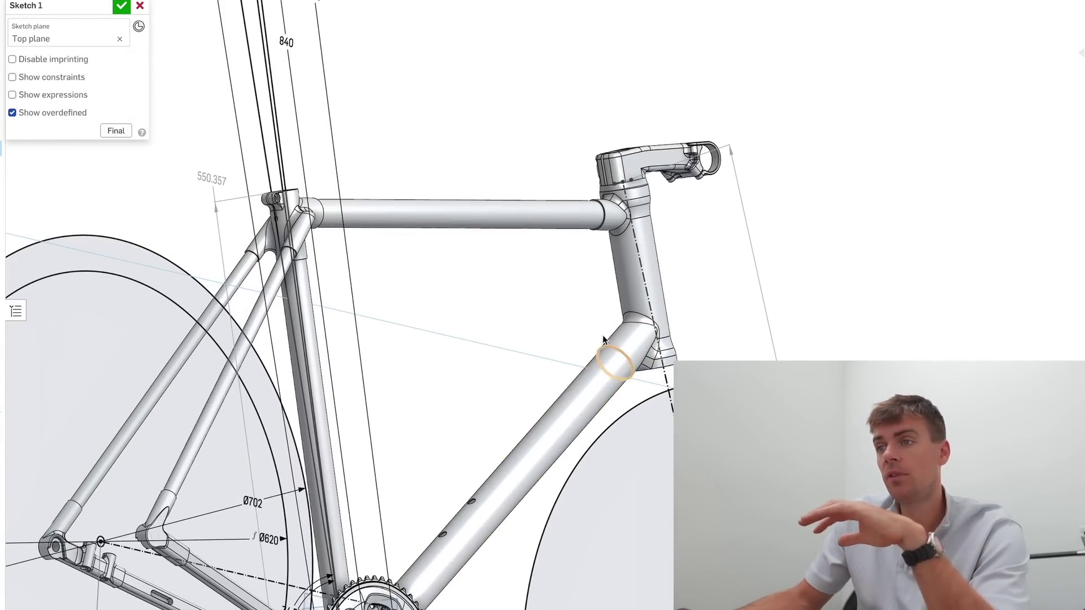
- Examine the front triangle from slightly angled drive-side views, comparing the top tube slope, stem and head tube junctions
right_drag(601, 310, 598, 319)
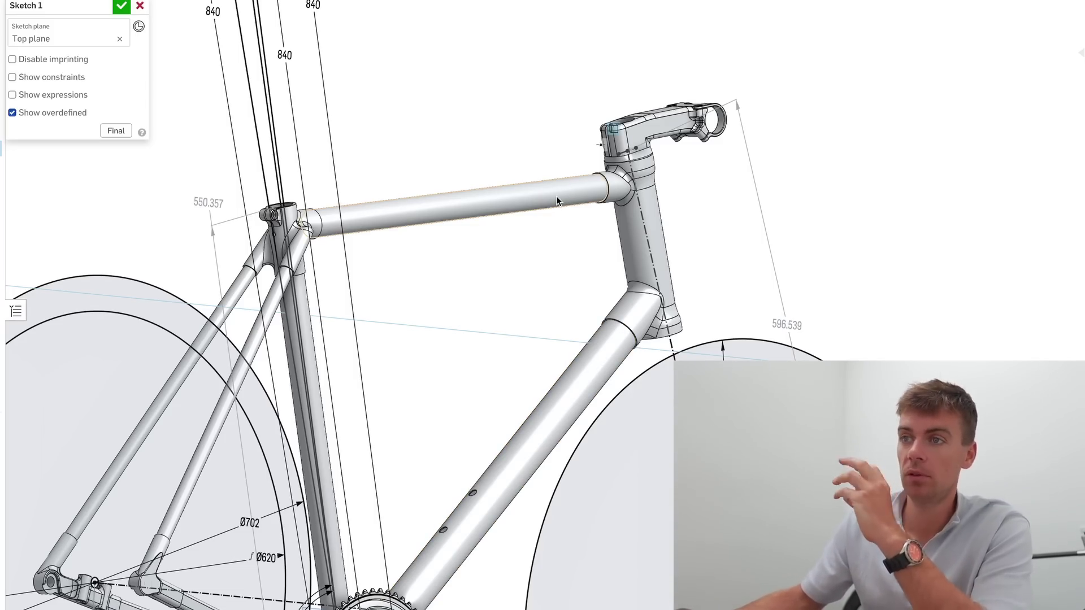
right_drag(524, 139, 531, 121)
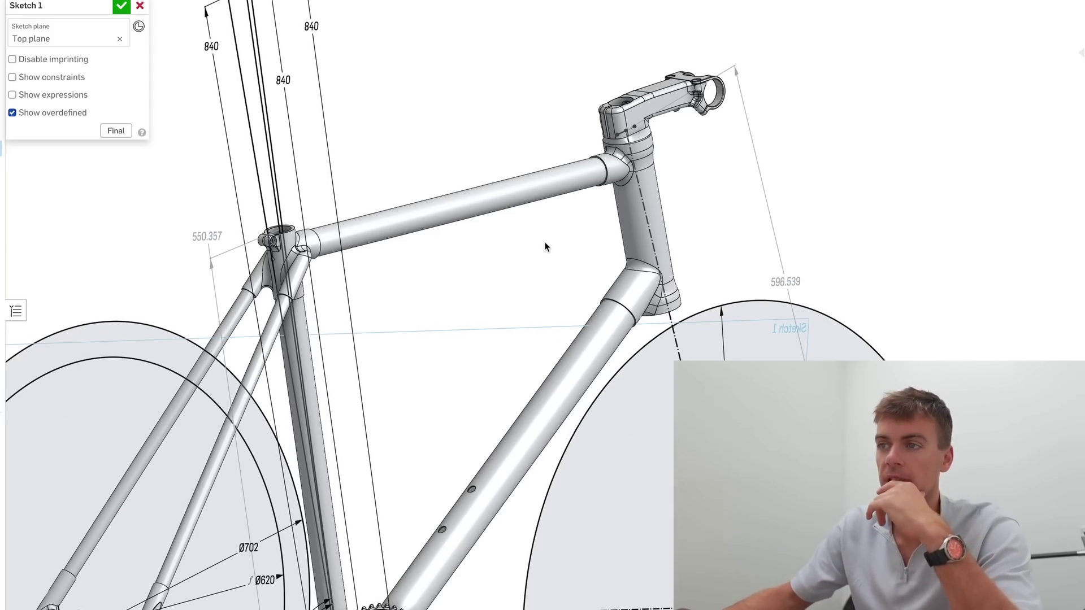
scroll(501, 287, up, 2)
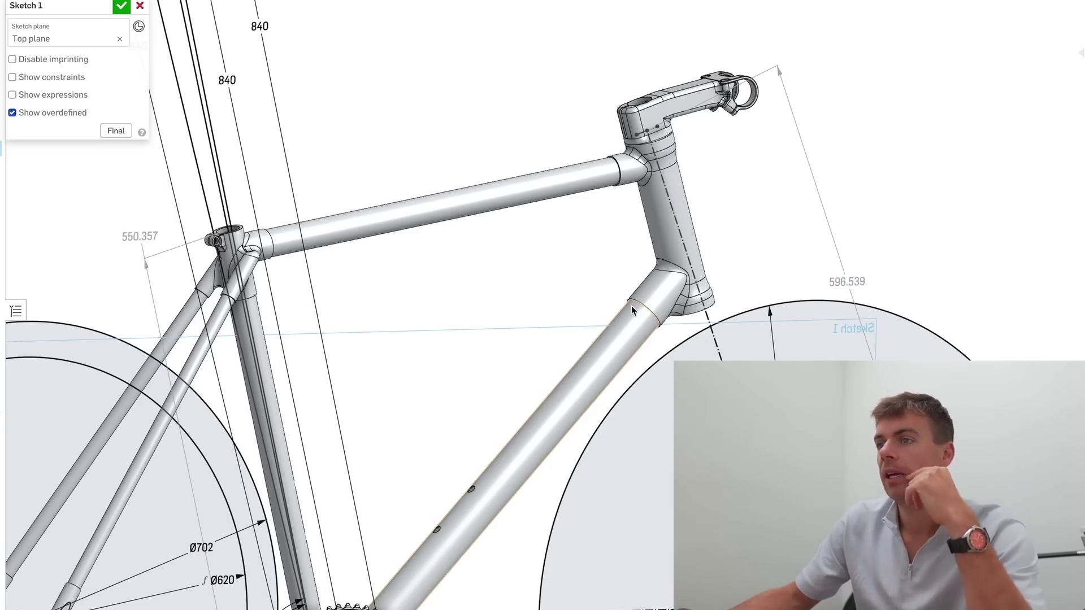
mouse_move(551, 303)
right_down()
mouse_move(510, 295)
mouse_move(488, 311)
right_up()
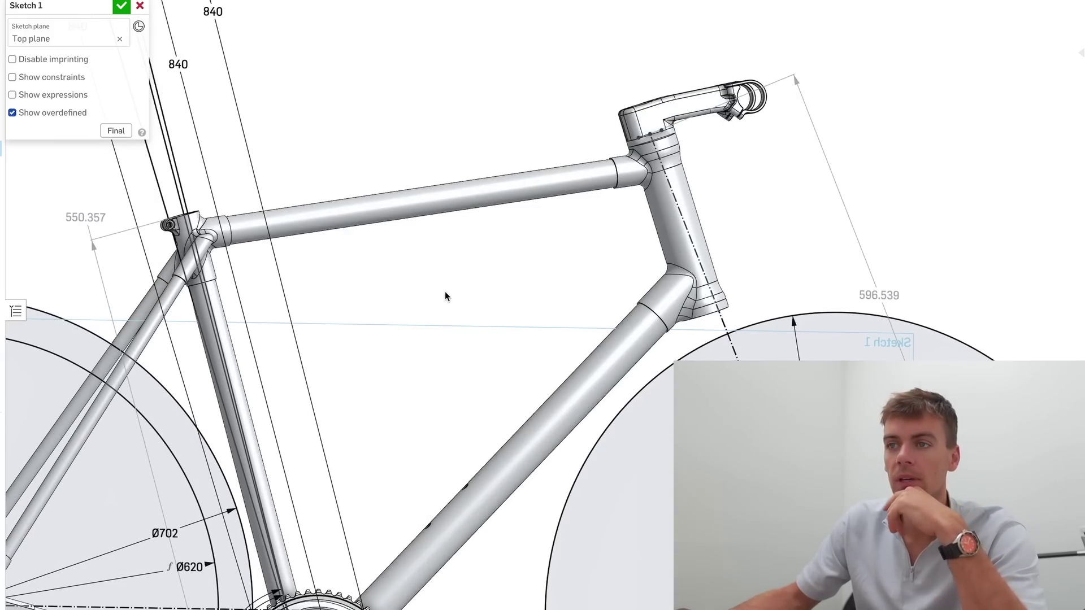
mouse_move(445, 291)
middle_down()
mouse_move(514, 243)
mouse_move(561, 244)
middle_up()
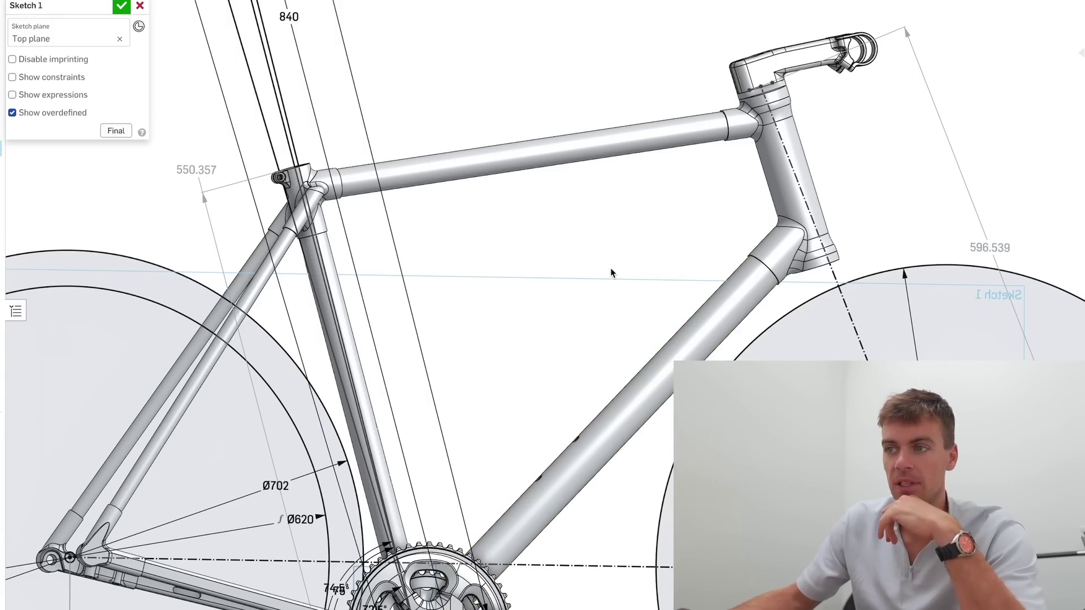
mouse_move(610, 270)
right_down()
mouse_move(563, 272)
mouse_move(614, 281)
right_up()
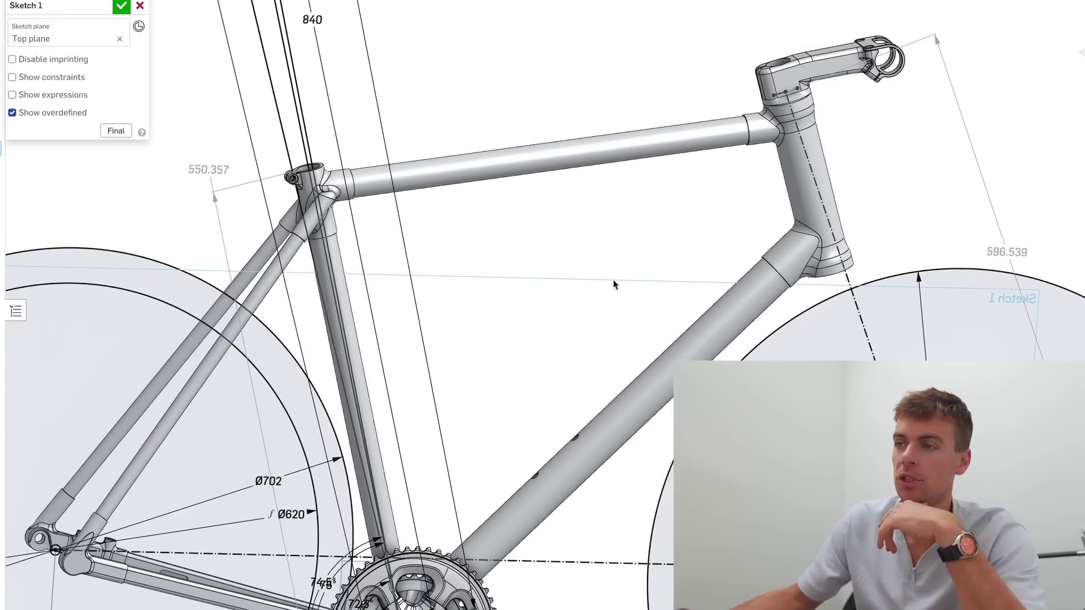
- Inspect the whole frame obliquely from the drive side, including the rear triangle, crankset and both wheel circles
scroll(639, 301, down, 3)
scroll(500, 567, up, 2)
right_drag(500, 567, 570, 589)
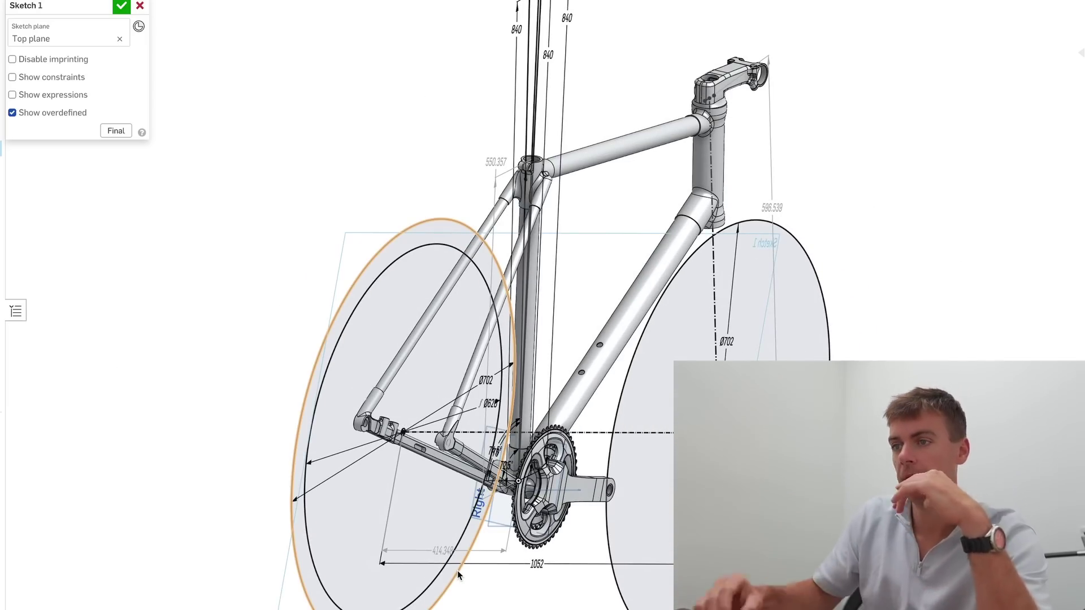
scroll(1031, 482, up, 2)
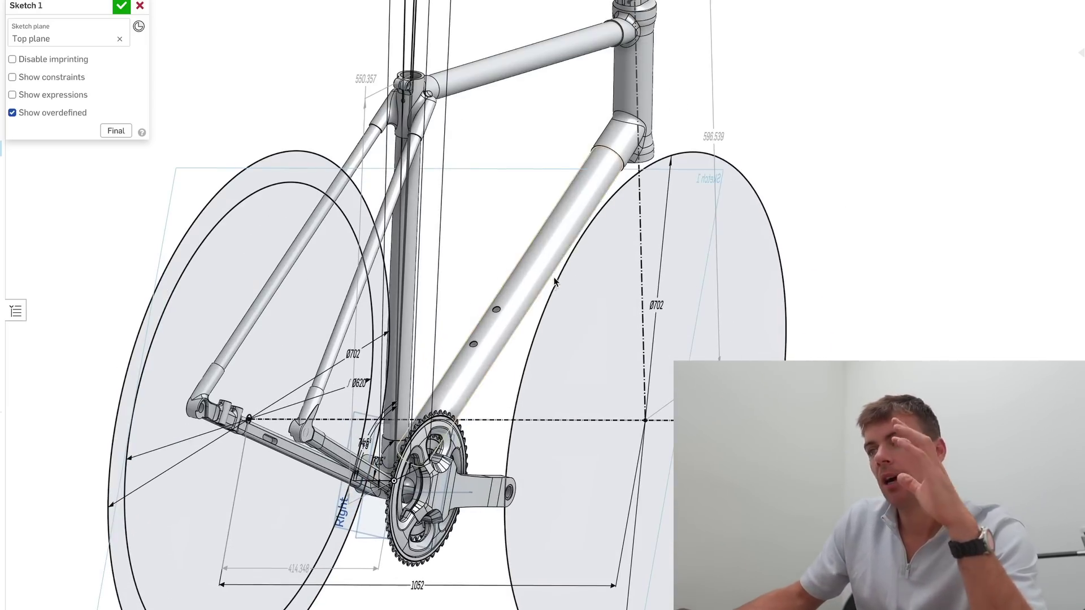
right_drag(582, 247, 634, 265)
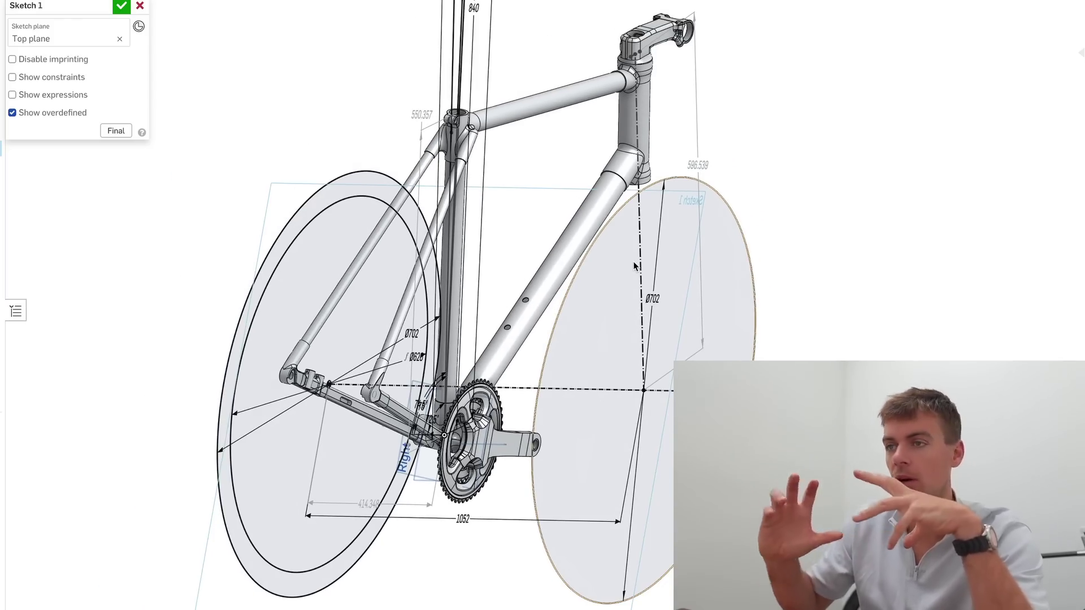
right_drag(440, 196, 572, 241)
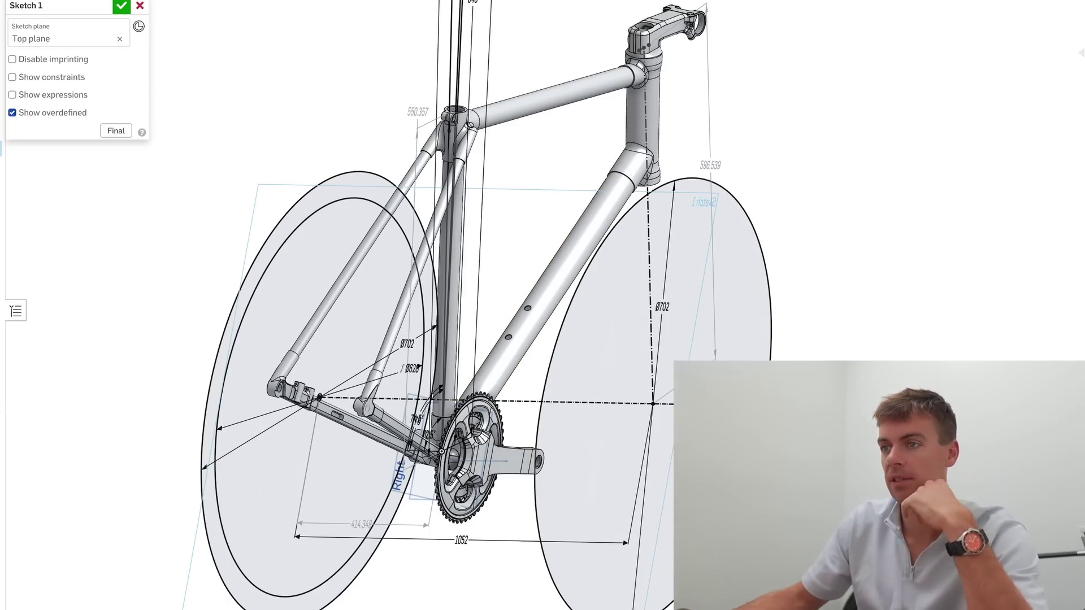
right_drag(844, 337, 838, 330)
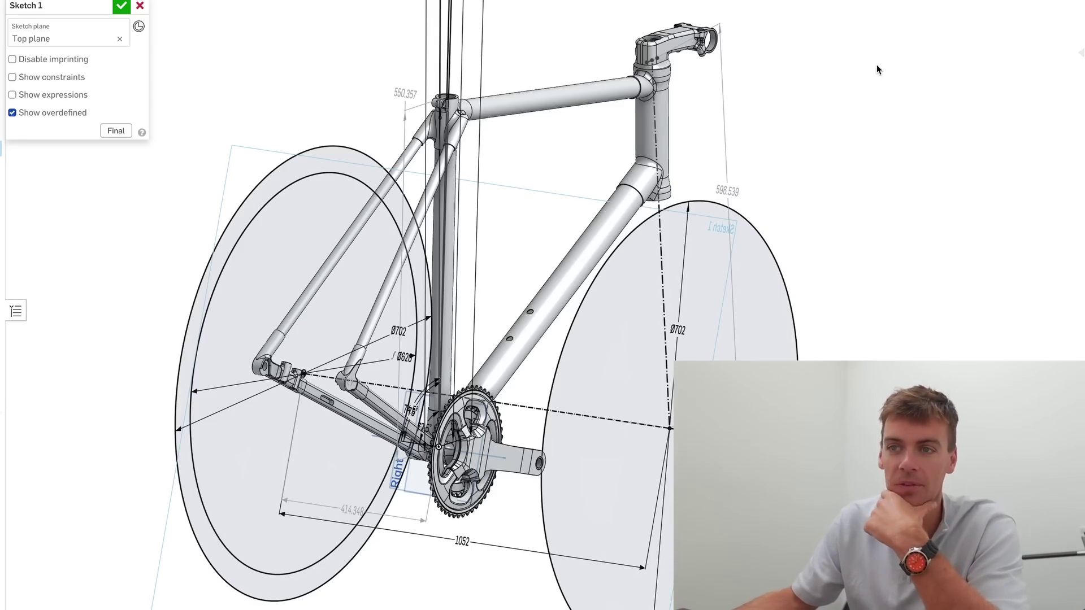
right_drag(910, 158, 915, 165)
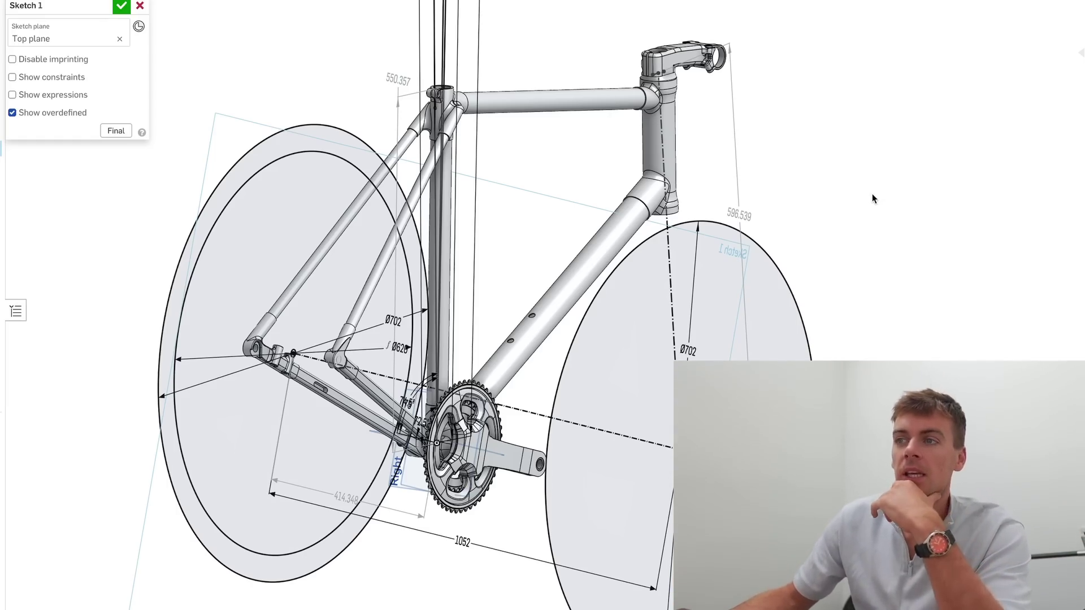
right_drag(861, 196, 870, 191)
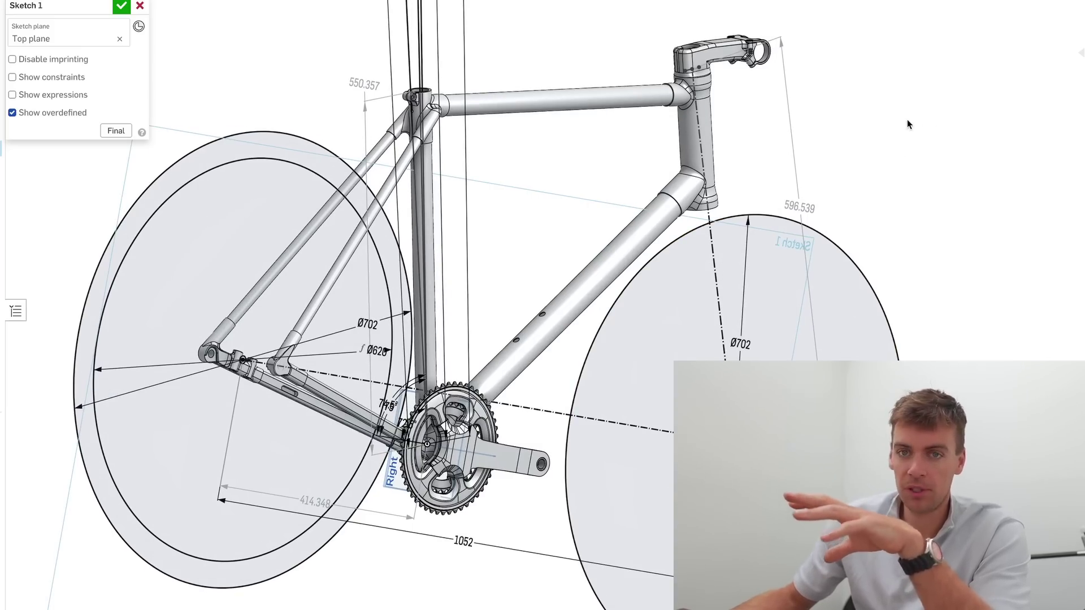
right_drag(1008, 184, 1003, 177)
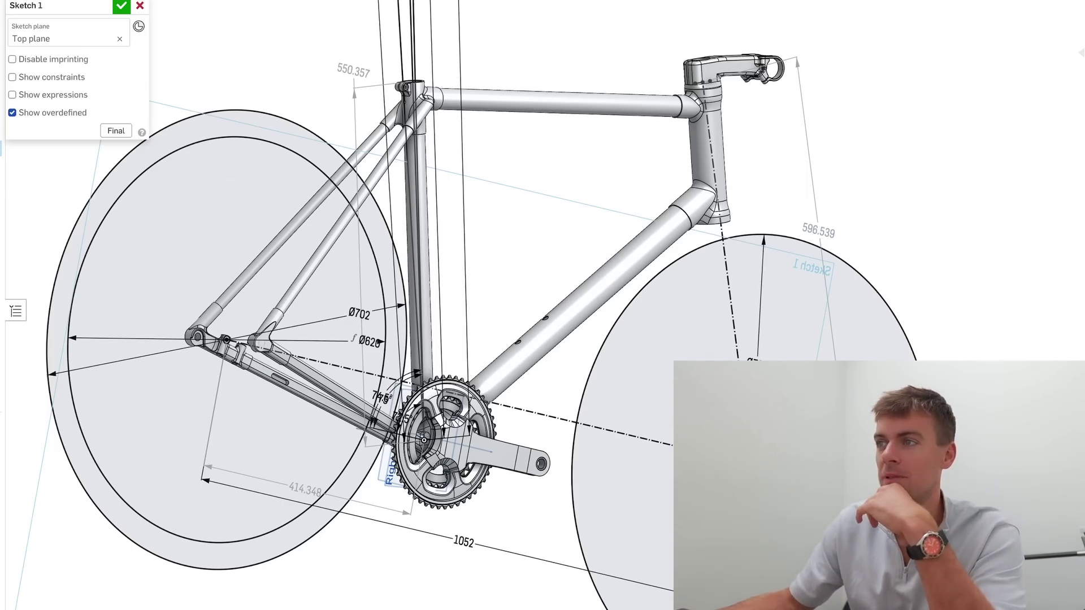
- View the sketch plane square-on and examine the head tube, front wheel circle and bottom bracket area
key(n)
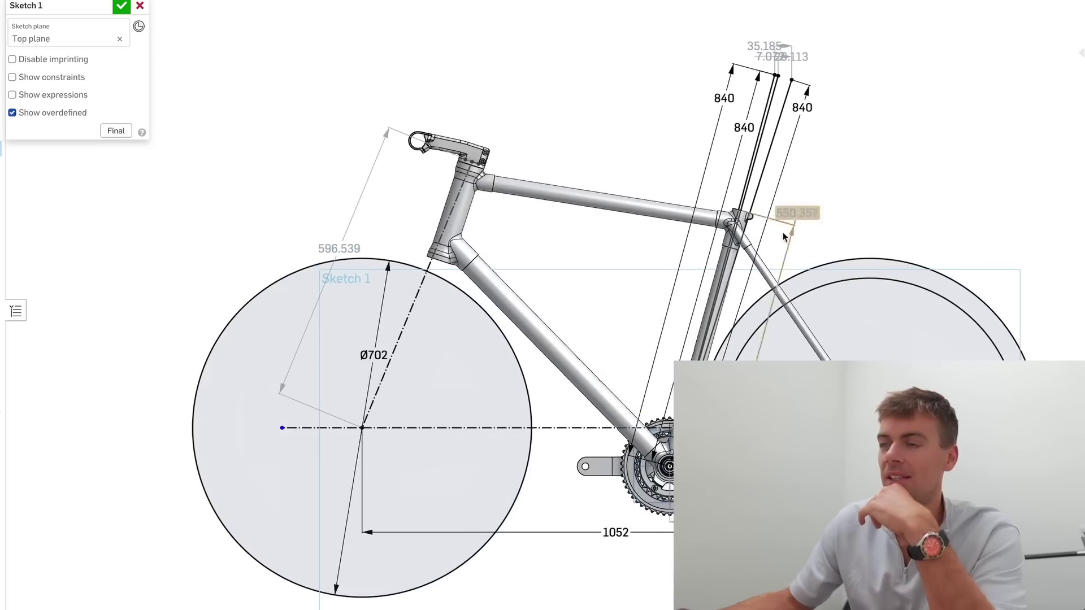
scroll(522, 280, up, 3)
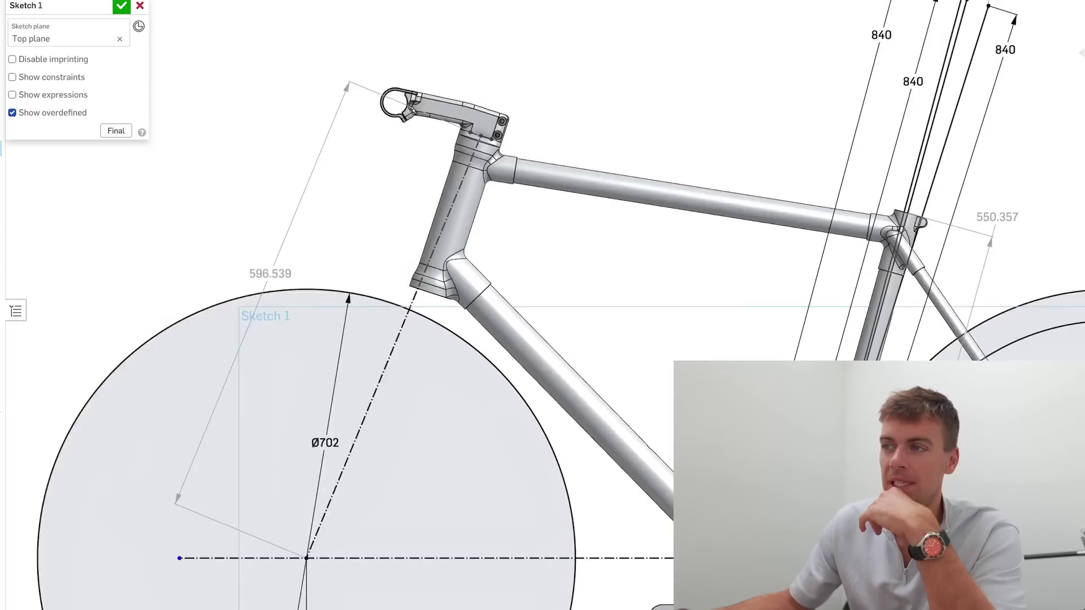
scroll(684, 451, down, 2)
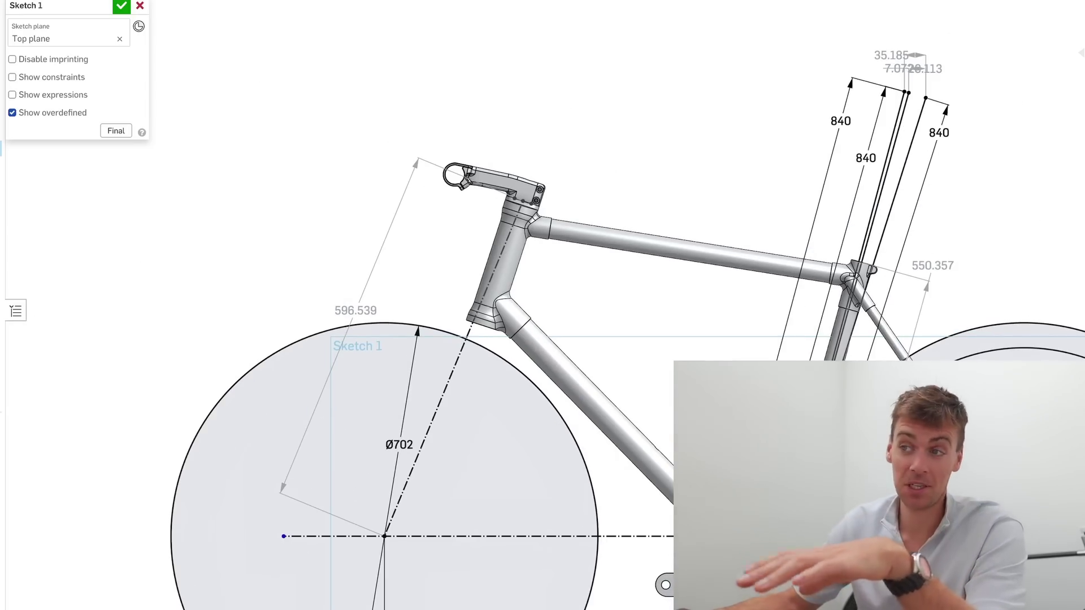
scroll(709, 390, up, 1)
scroll(711, 406, down, 4)
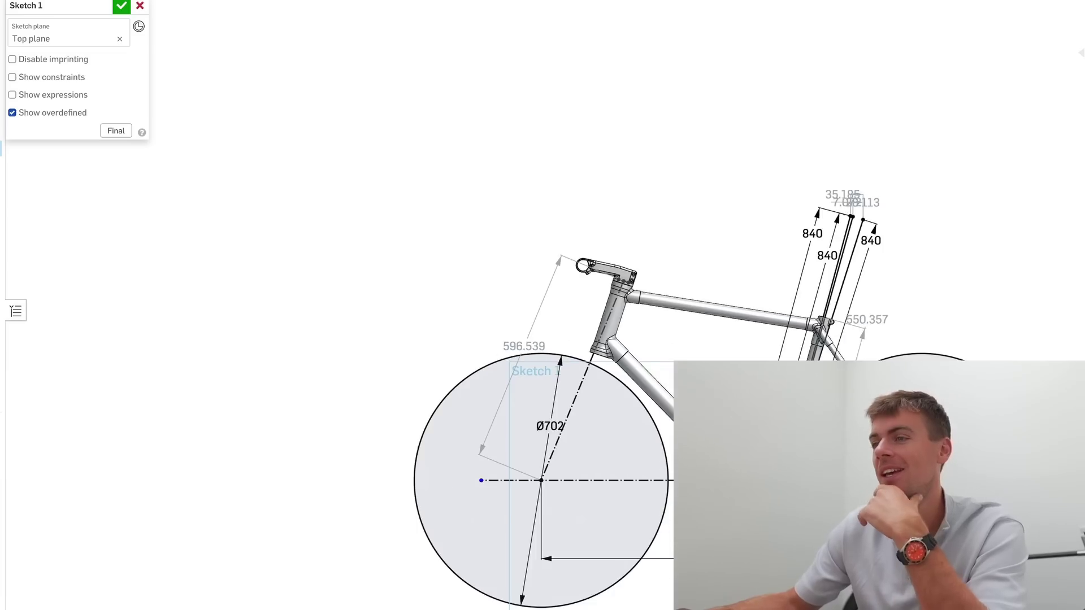
scroll(758, 497, up, 3)
scroll(828, 485, up, 6)
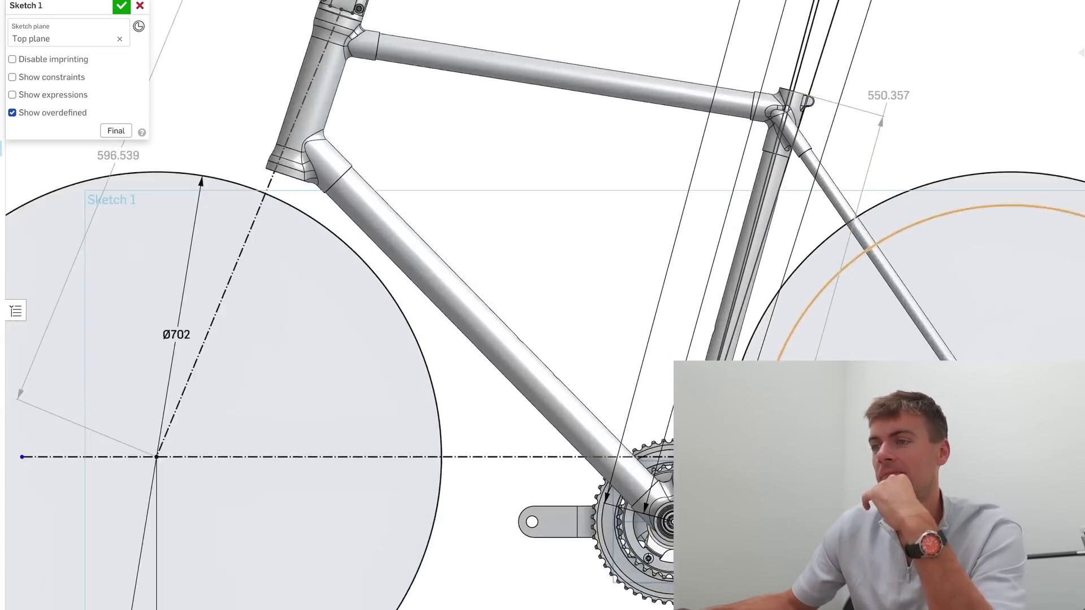
scroll(655, 469, down, 5)
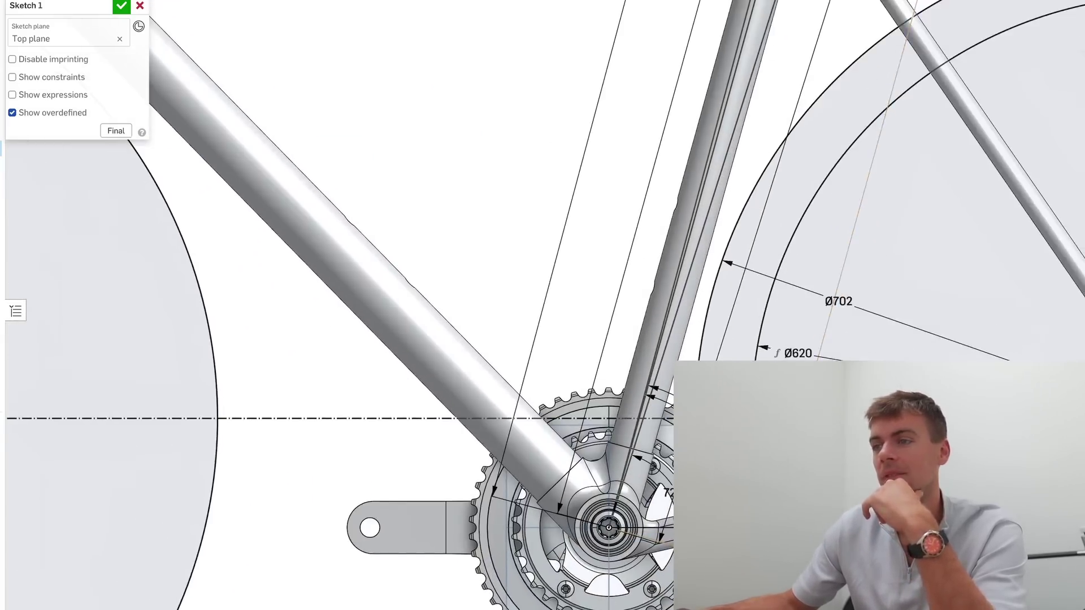
mouse_move(735, 481)
right_down()
mouse_move(768, 492)
mouse_move(791, 483)
right_up()
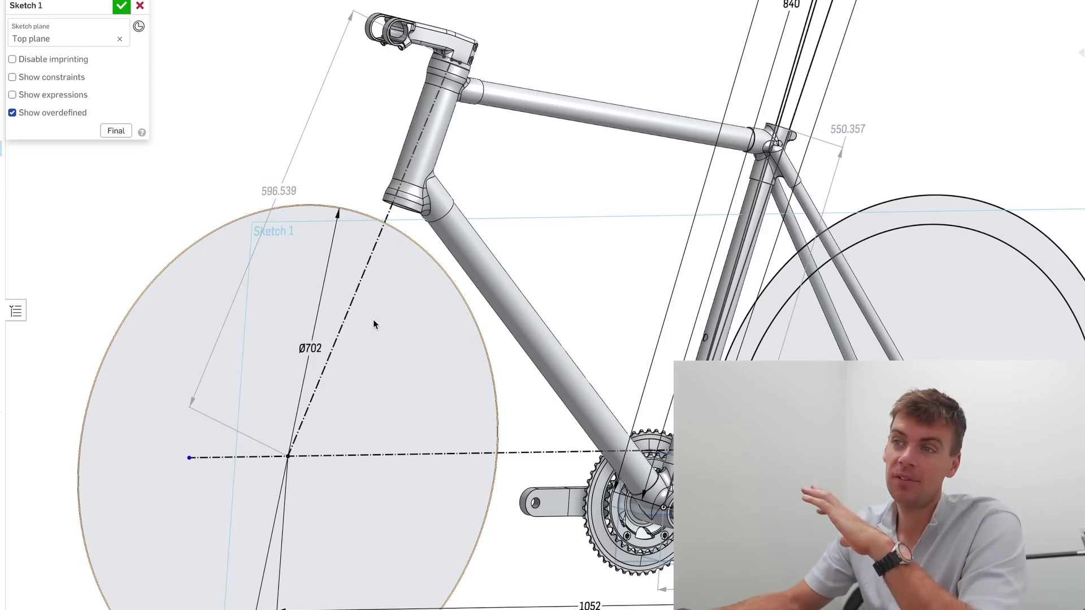
- Return to the square-on side profile and review the overall frame proportions between the two wheel circles
key(n)
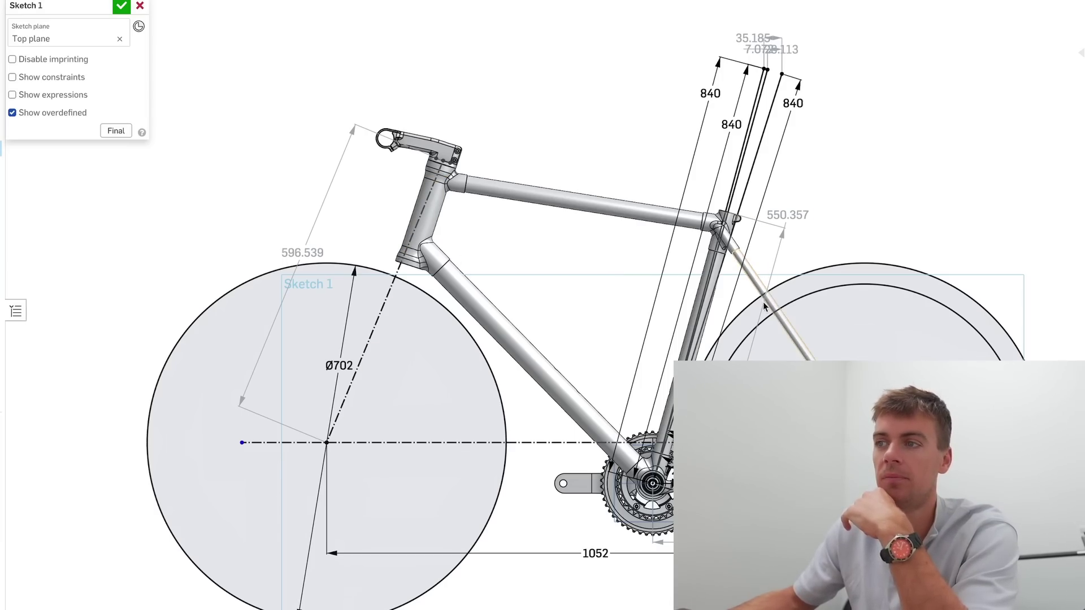
scroll(880, 441, up, 2)
right_drag(671, 398, 675, 477)
scroll(667, 459, up, 5)
key(n)
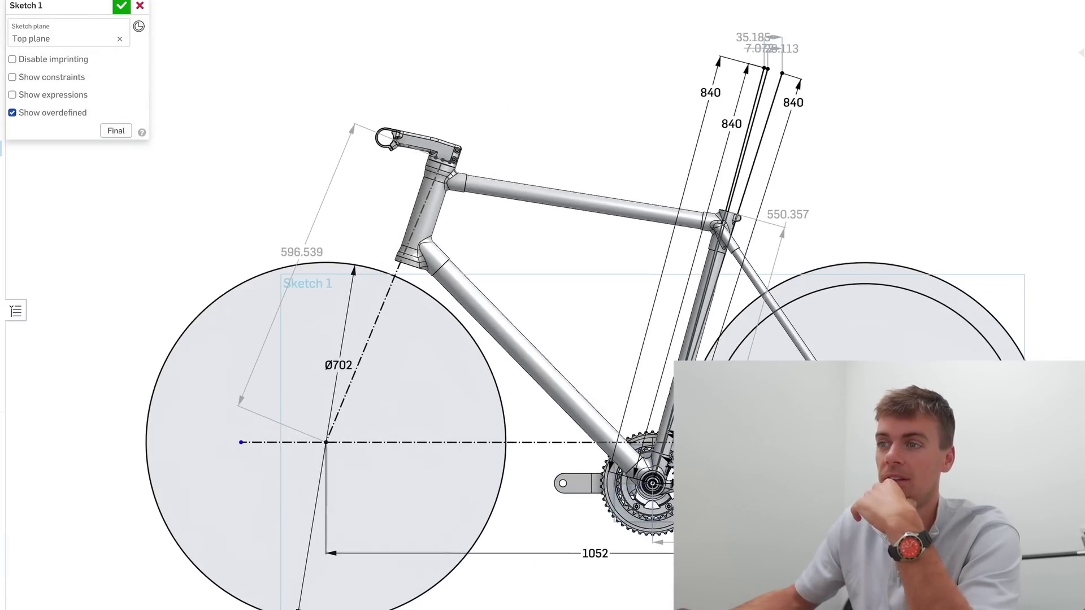
scroll(520, 169, down, 2)
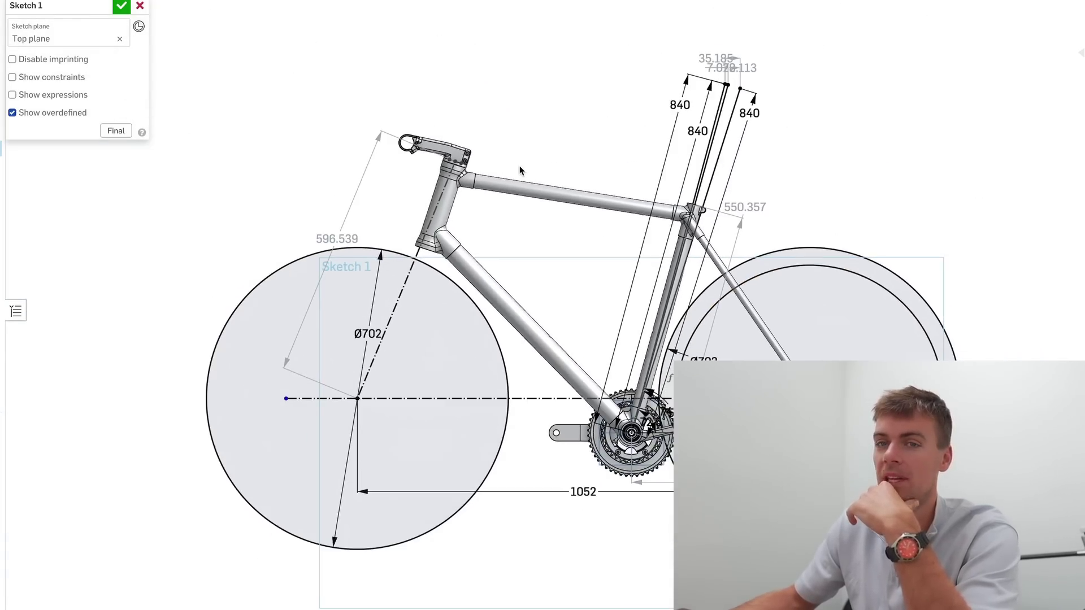
scroll(887, 528, up, 1)
scroll(879, 523, up, 1)
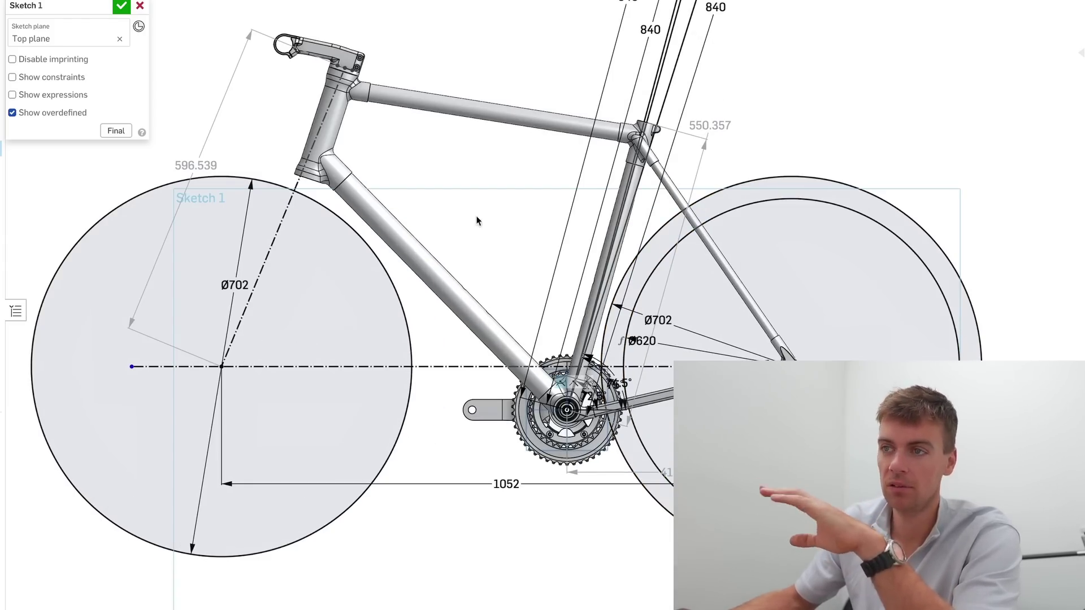
scroll(717, 240, down, 2)
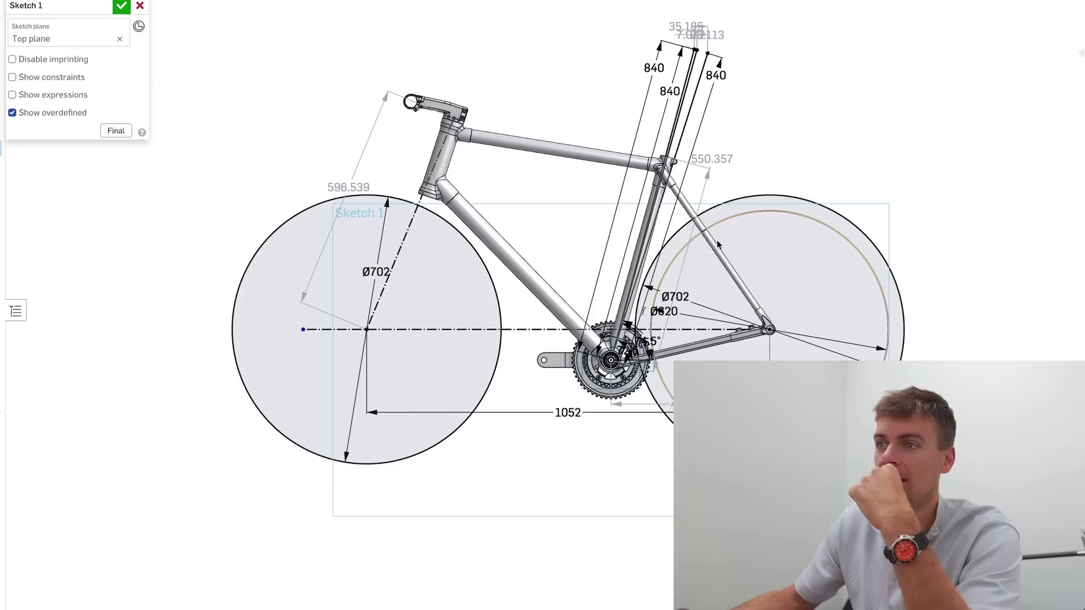
scroll(787, 278, down, 2)
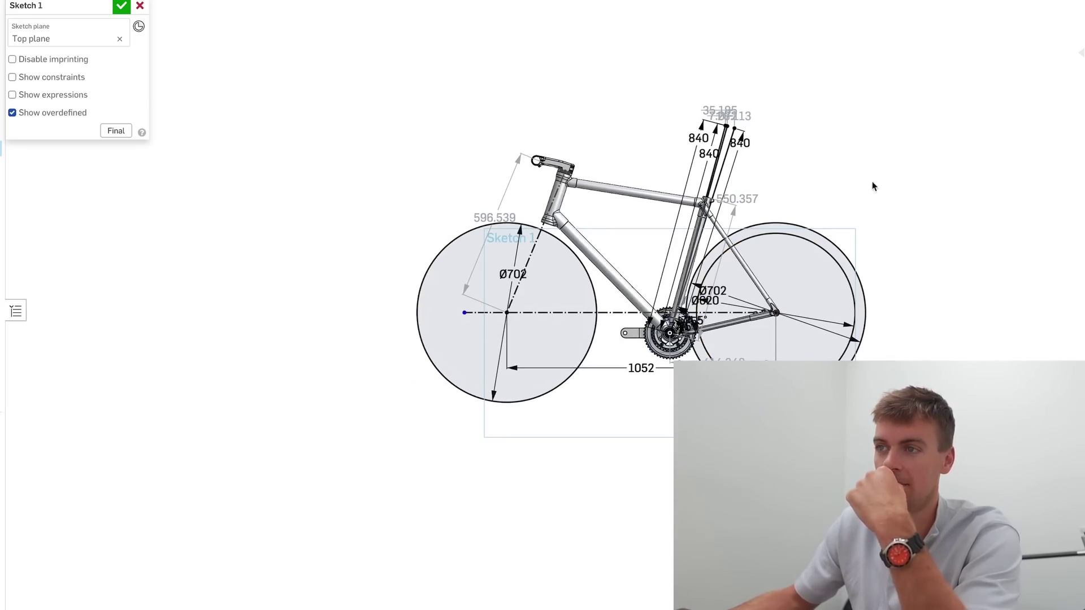
scroll(869, 273, up, 2)
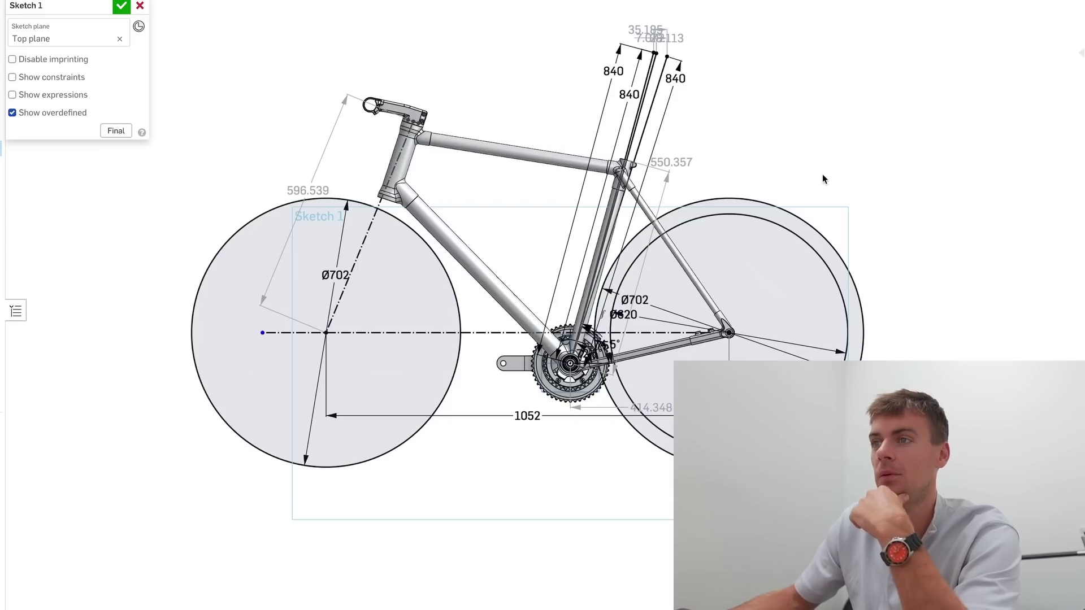
- Show the sketch square-on from the drive side and rotate the bicycle upright with its front wheel facing right
right_drag(988, 233, 792, 206)
key(n)
key(alt+Left)
key(alt+Left)
key(alt+Left)
key(alt+Left)
key(alt+Left)
key(alt+Left)
key(alt+Left)
key(alt+Left)
key(alt+Left)
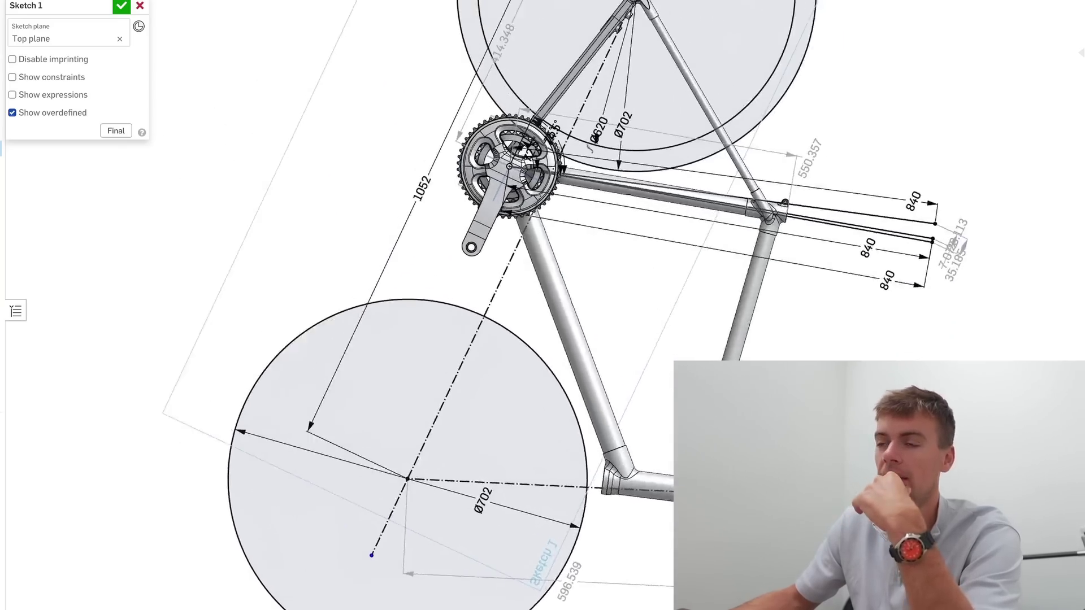
key(alt+Left)
key(alt+Left)
key(alt+Left)
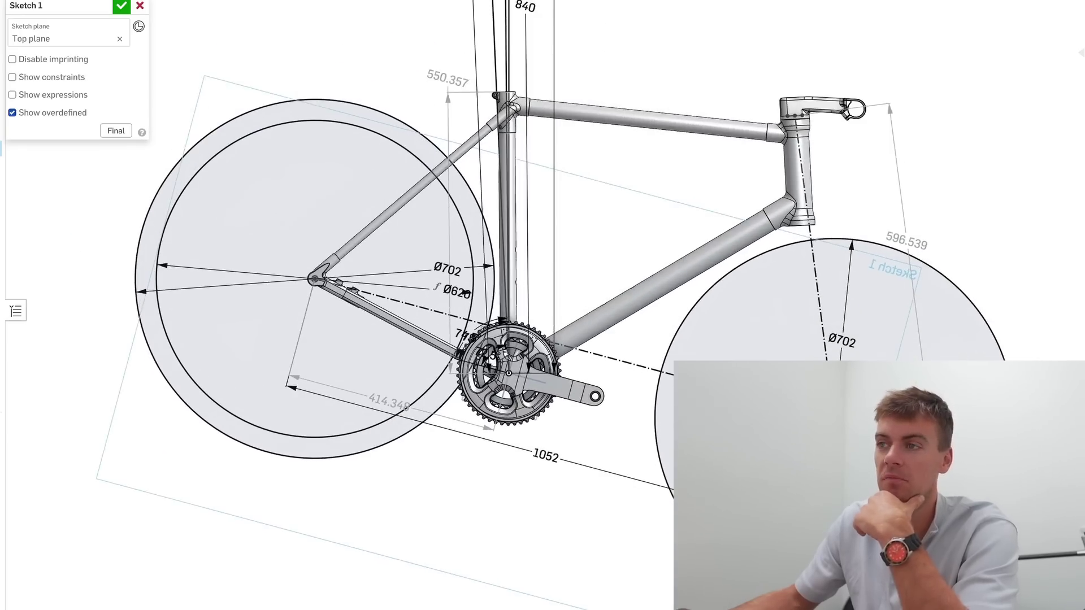
- Review the complete drive-side profile, comparing the stem, frame tubes and seat tube lines with the wheel circles
scroll(819, 275, down, 1)
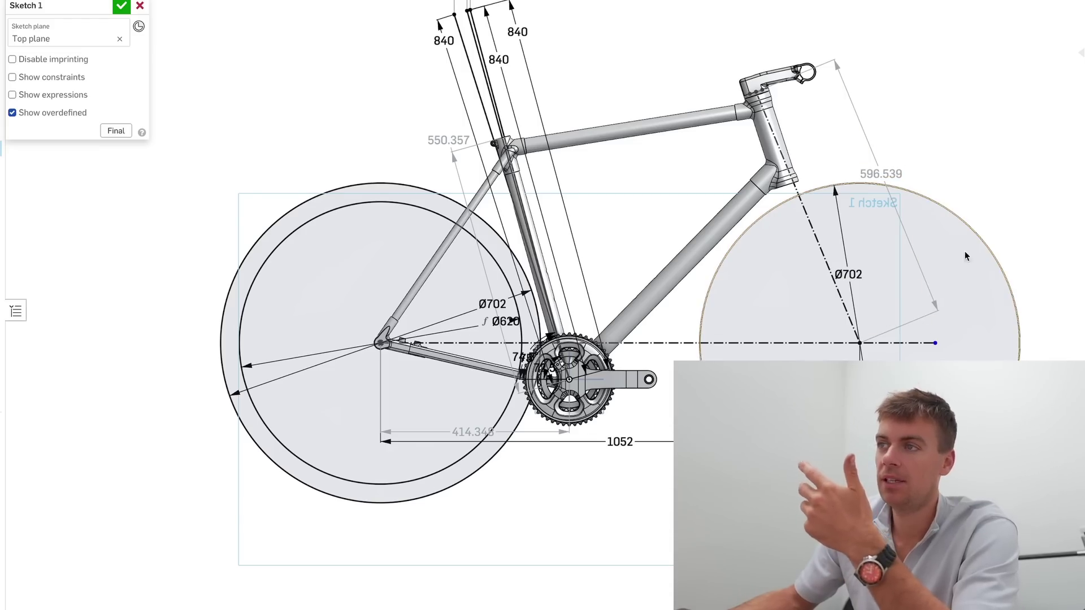
scroll(972, 173, down, 1)
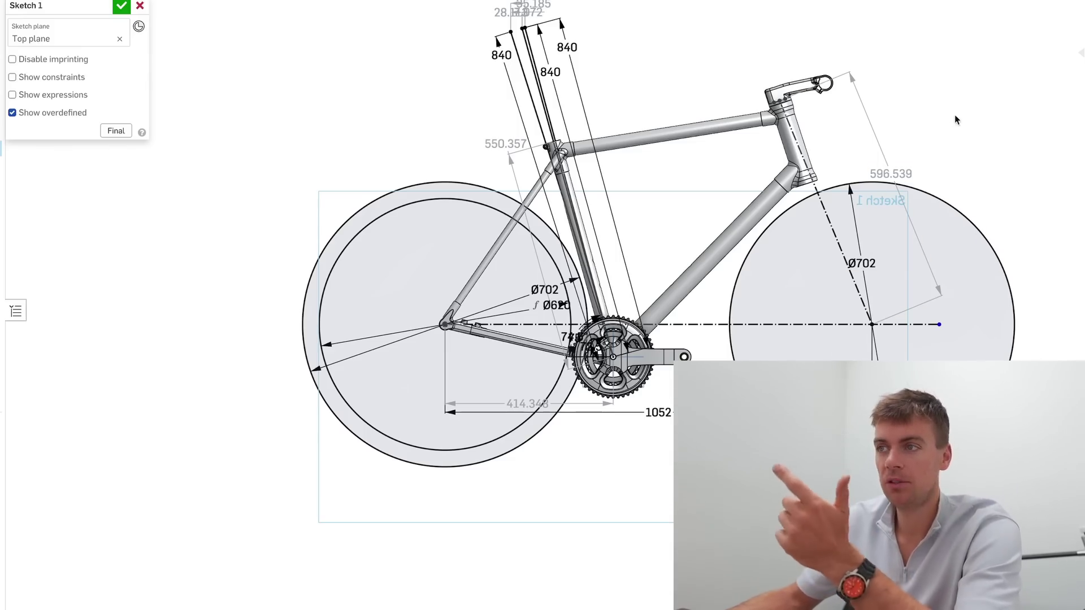
scroll(969, 99, up, 2)
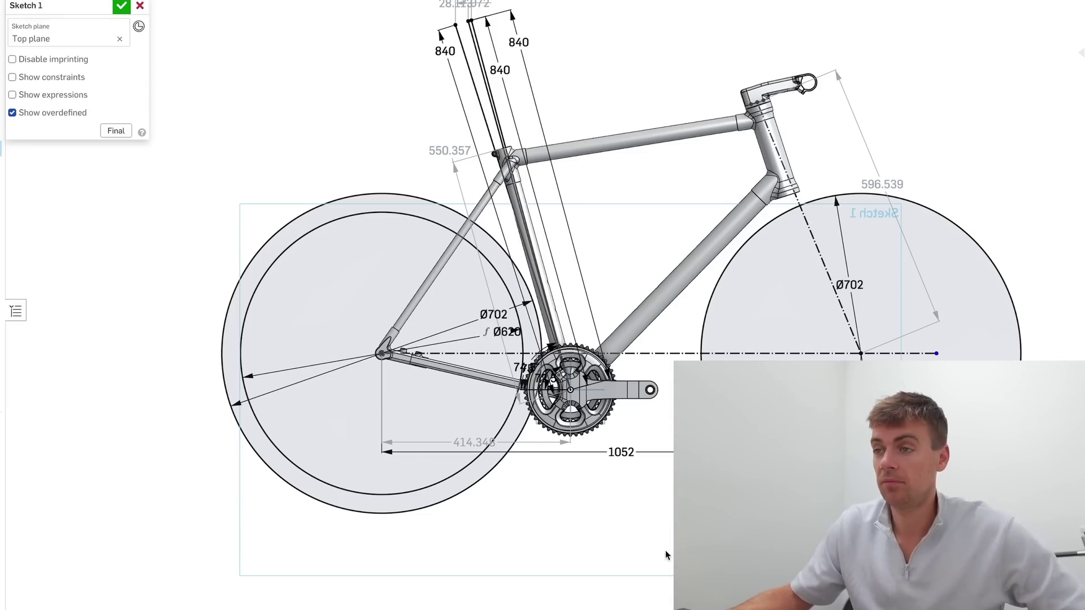
scroll(904, 152, up, 2)
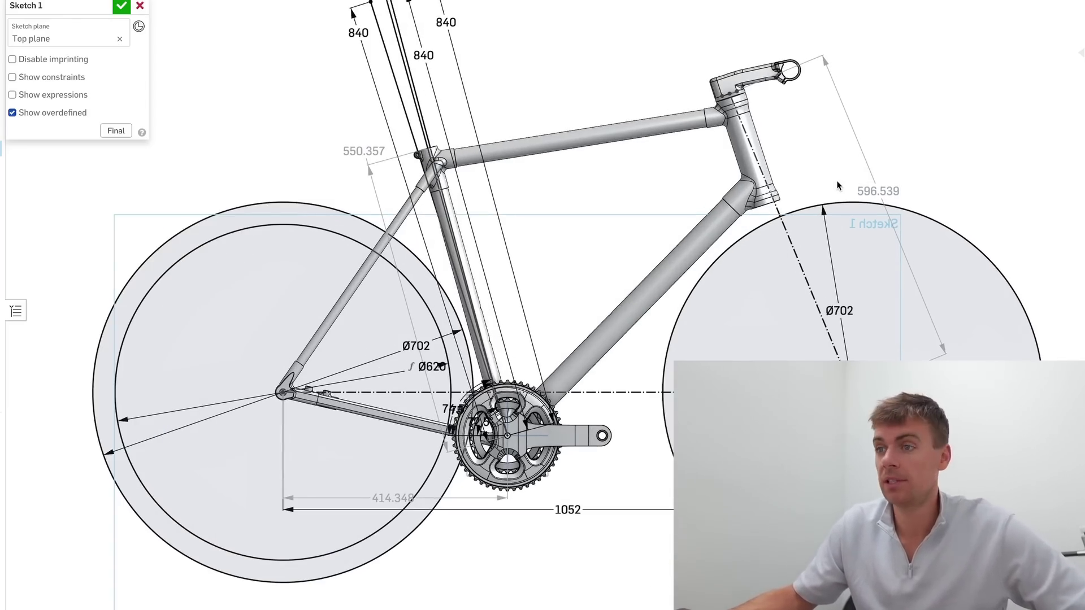